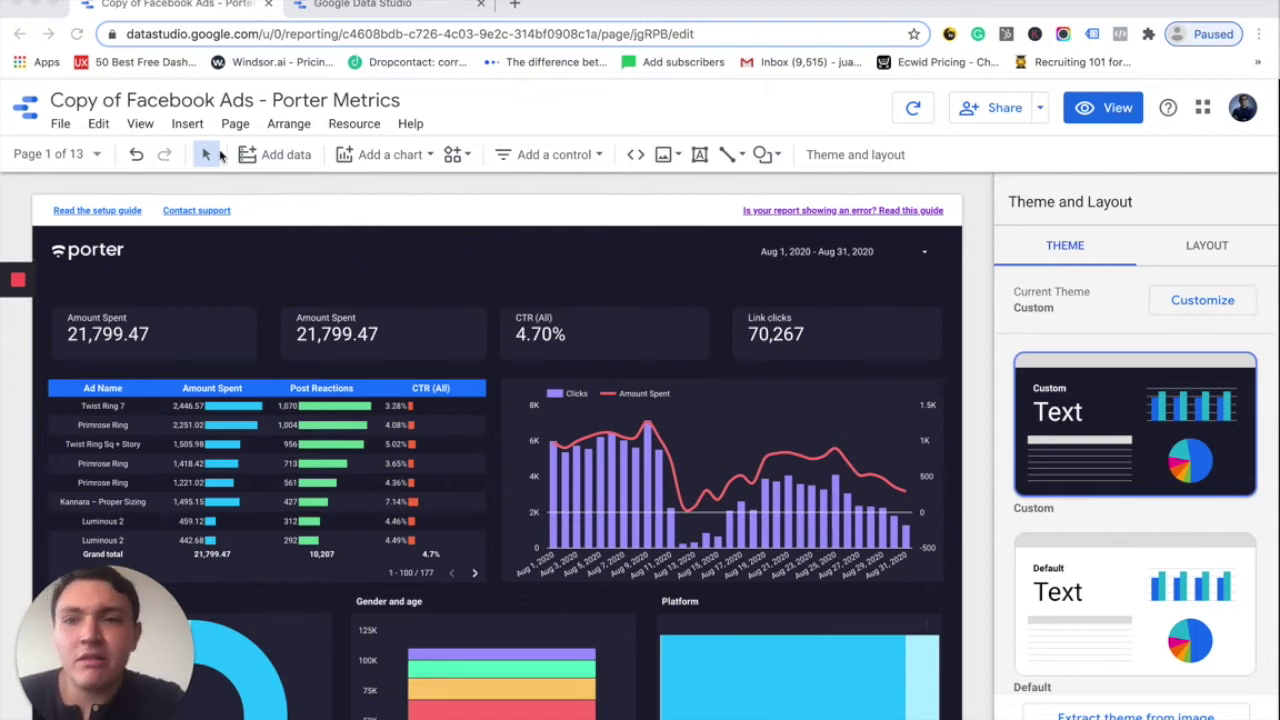
# Add a new blank page 14 to the Porter Facebook Ads report
pyautogui.click(65, 163)
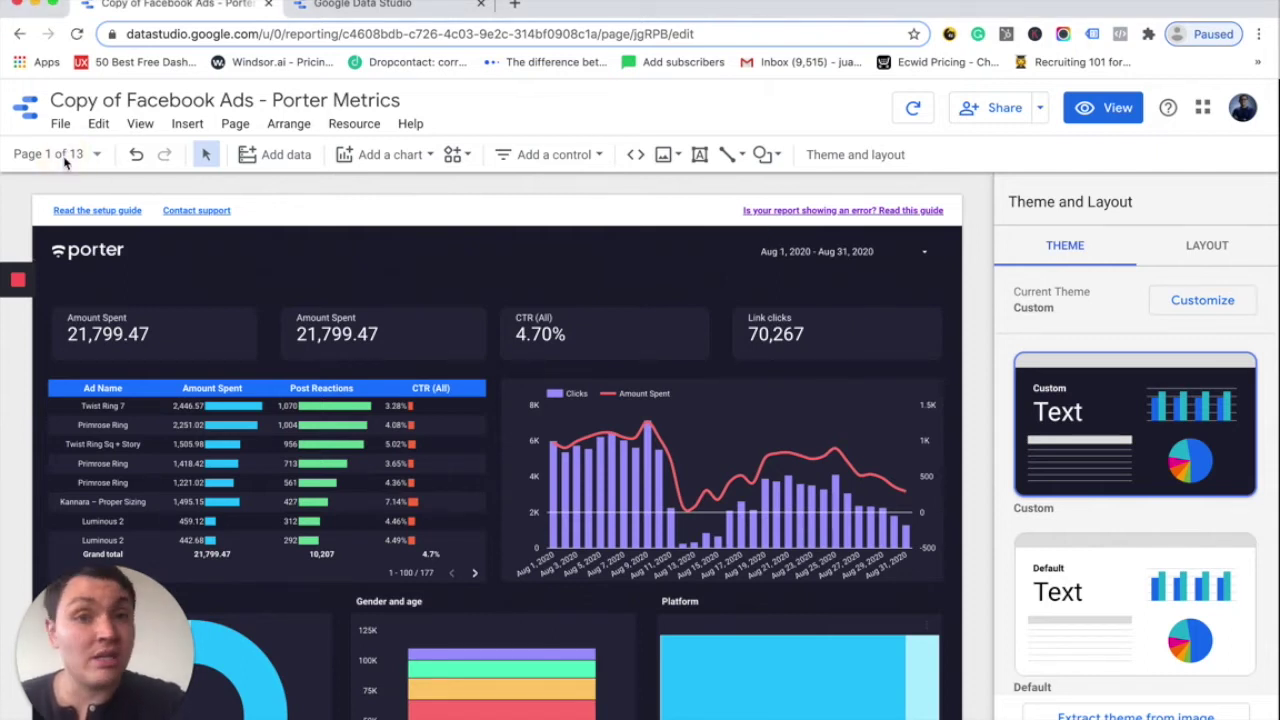
pyautogui.click(73, 160)
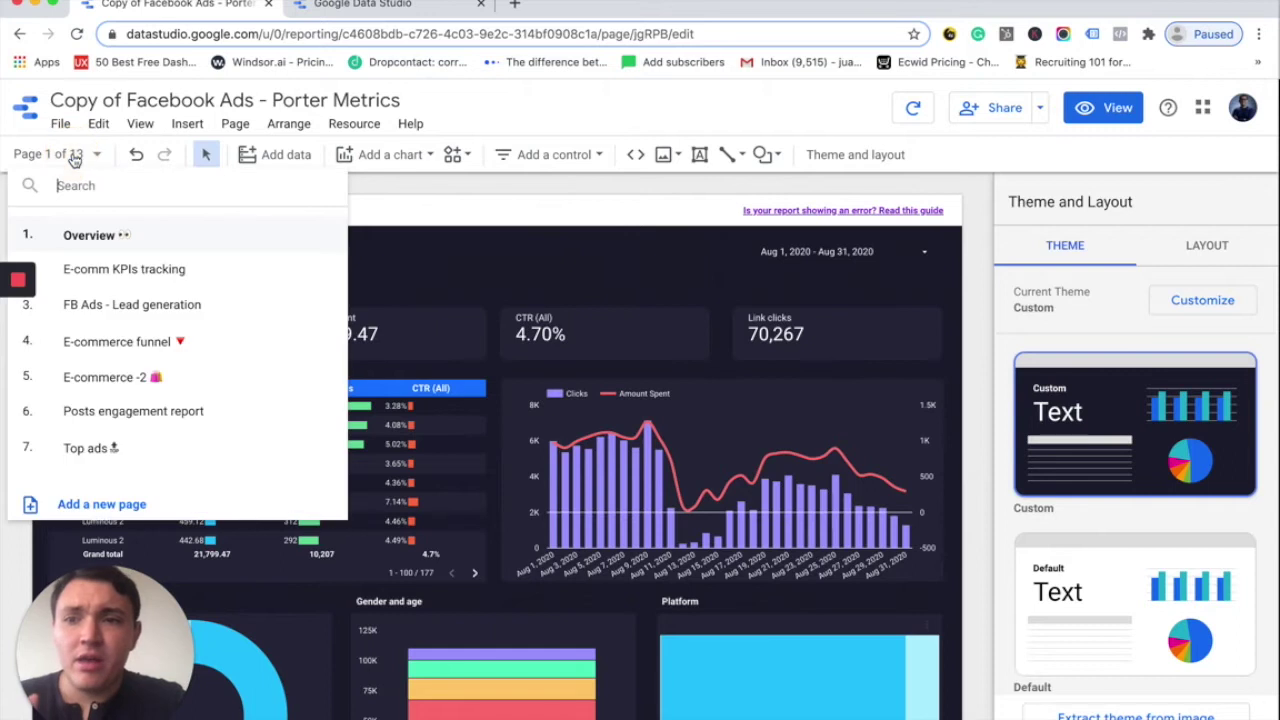
pyautogui.scroll(-3, 106, 414)
pyautogui.scroll(-1, 101, 460)
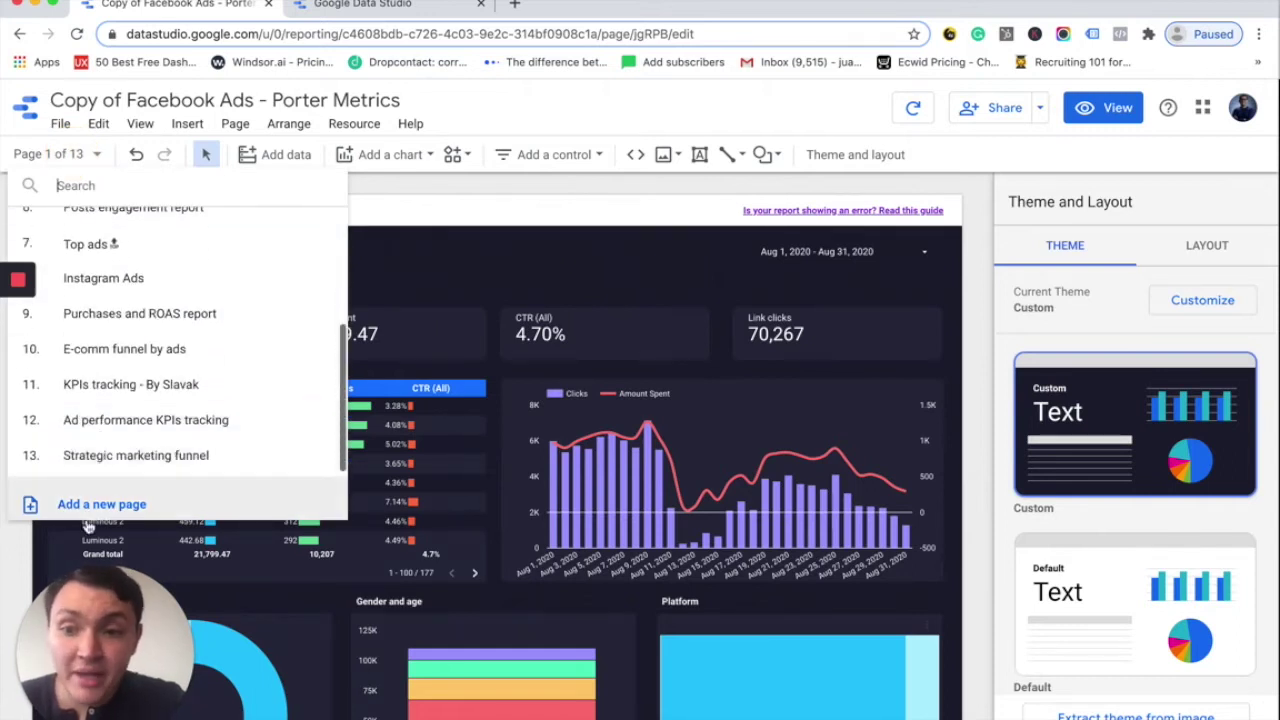
pyautogui.click(90, 510)
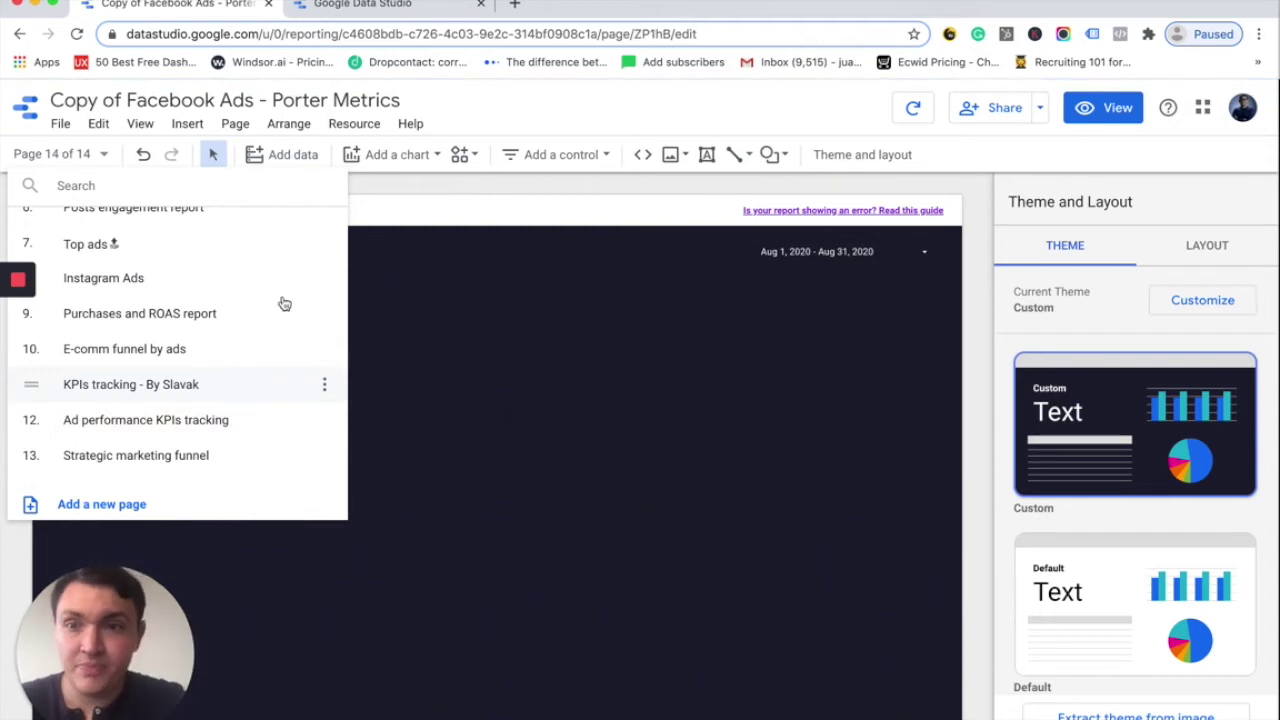
# Start a blank report from the Data Studio home and pick Porter's Facebook ads connector
pyautogui.click(410, 5)
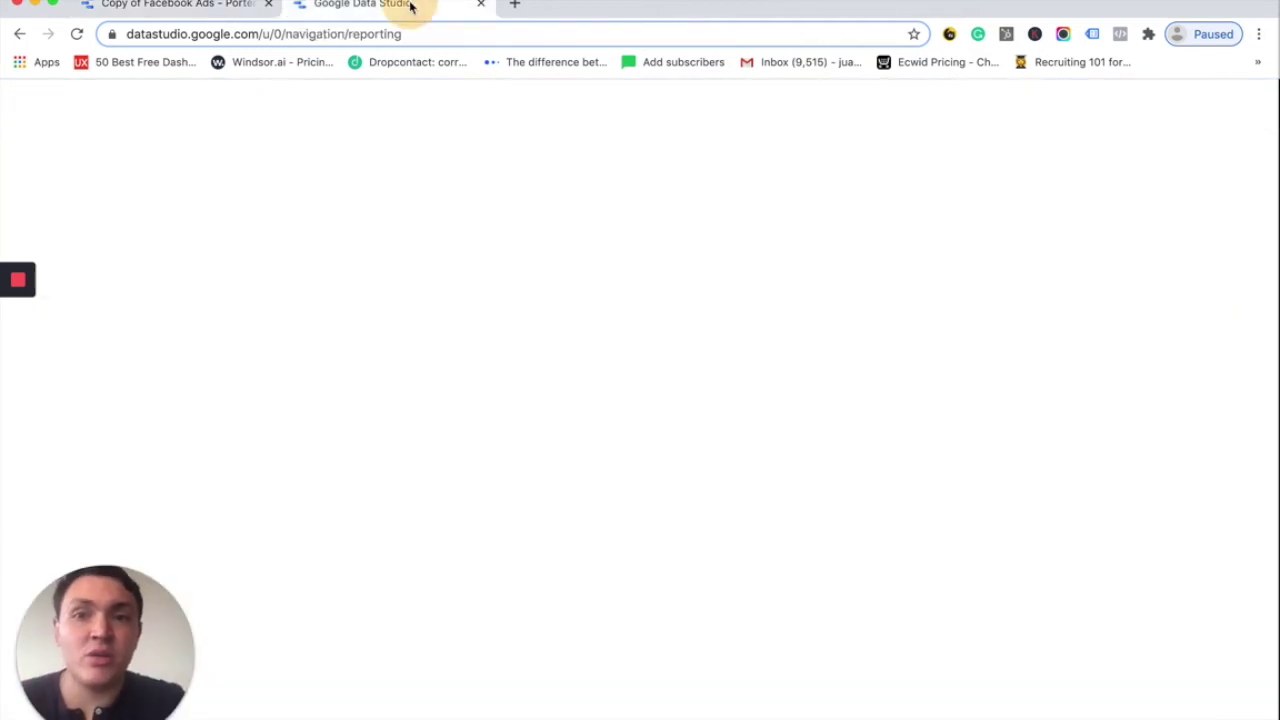
pyautogui.click(350, 335)
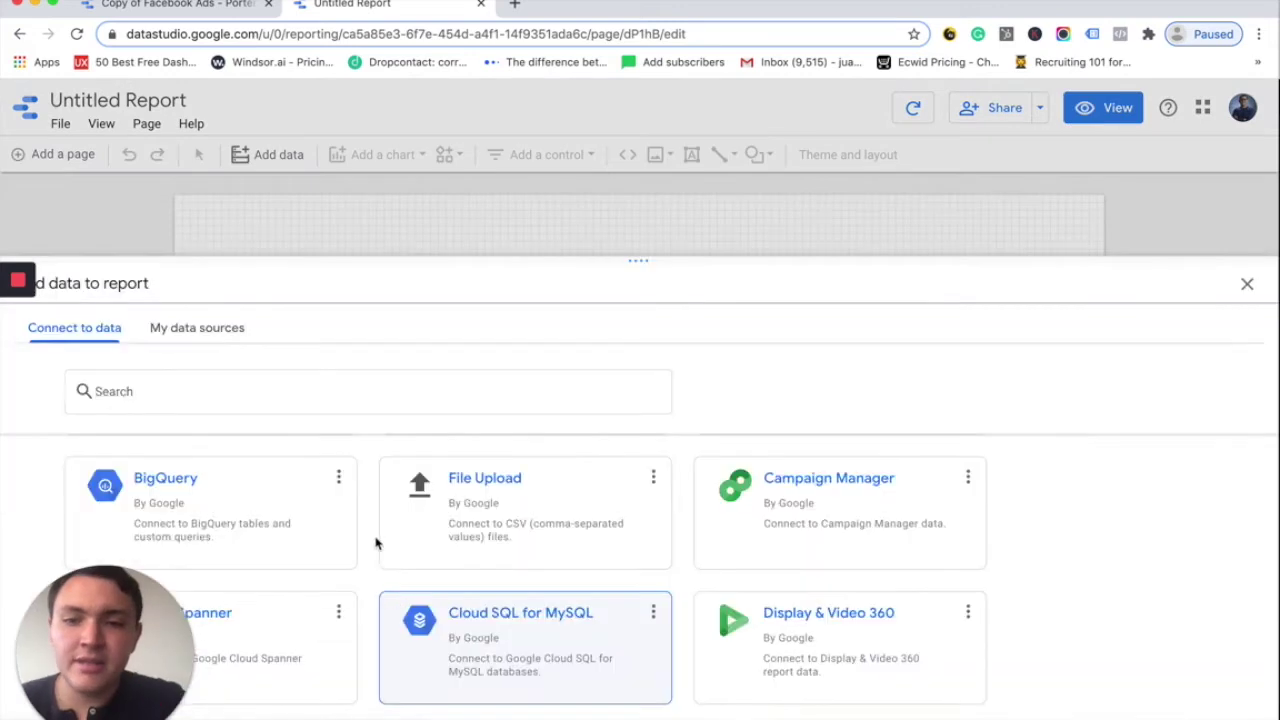
pyautogui.click(238, 390)
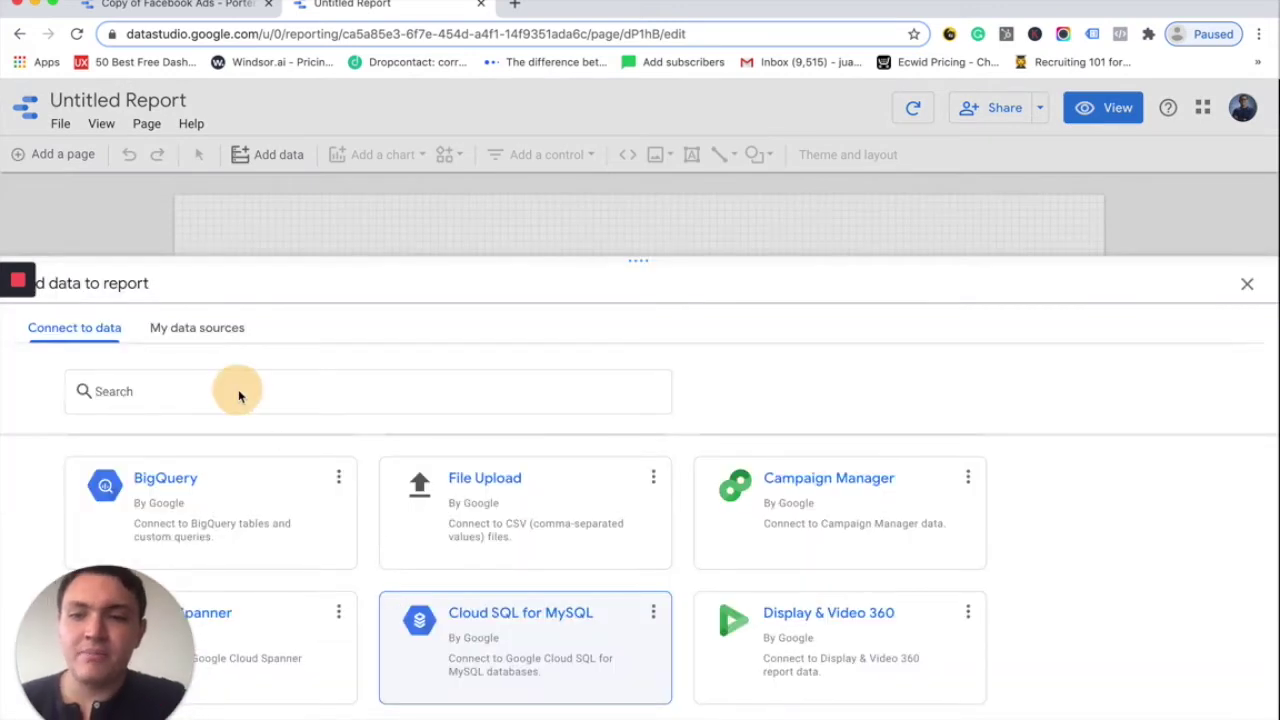
pyautogui.click(197, 390)
pyautogui.write('porter')
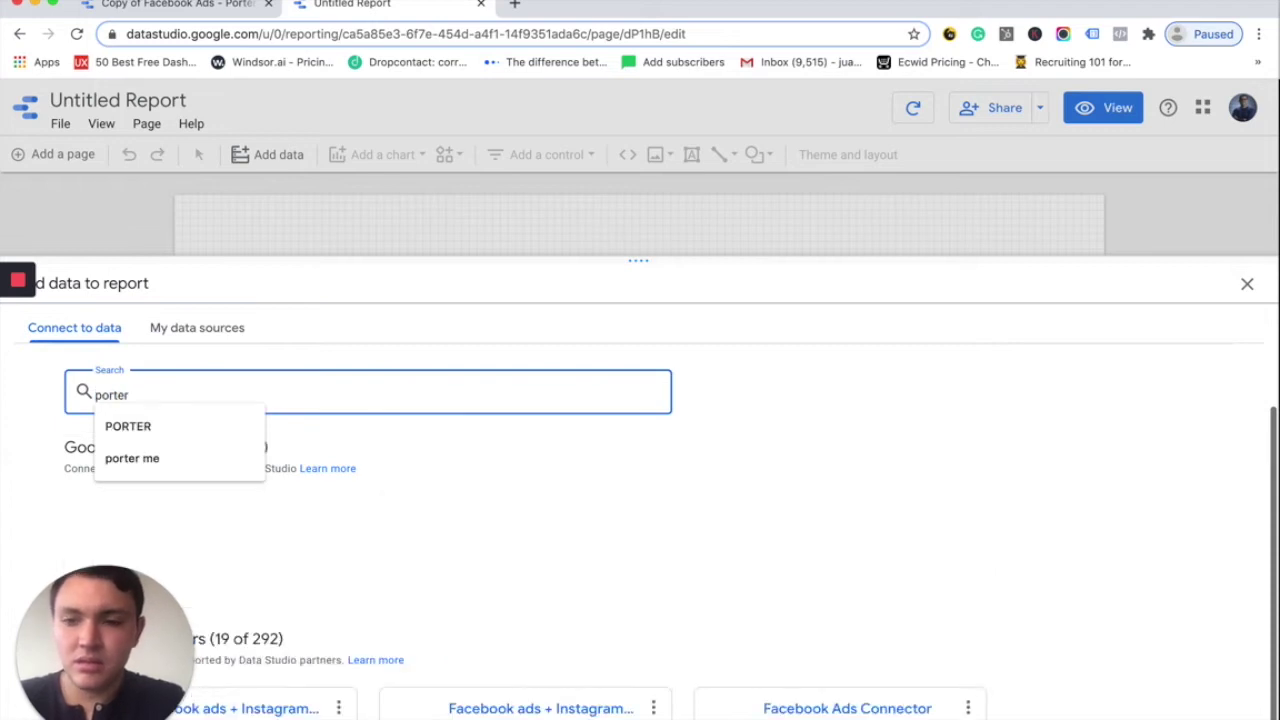
pyautogui.click(253, 567)
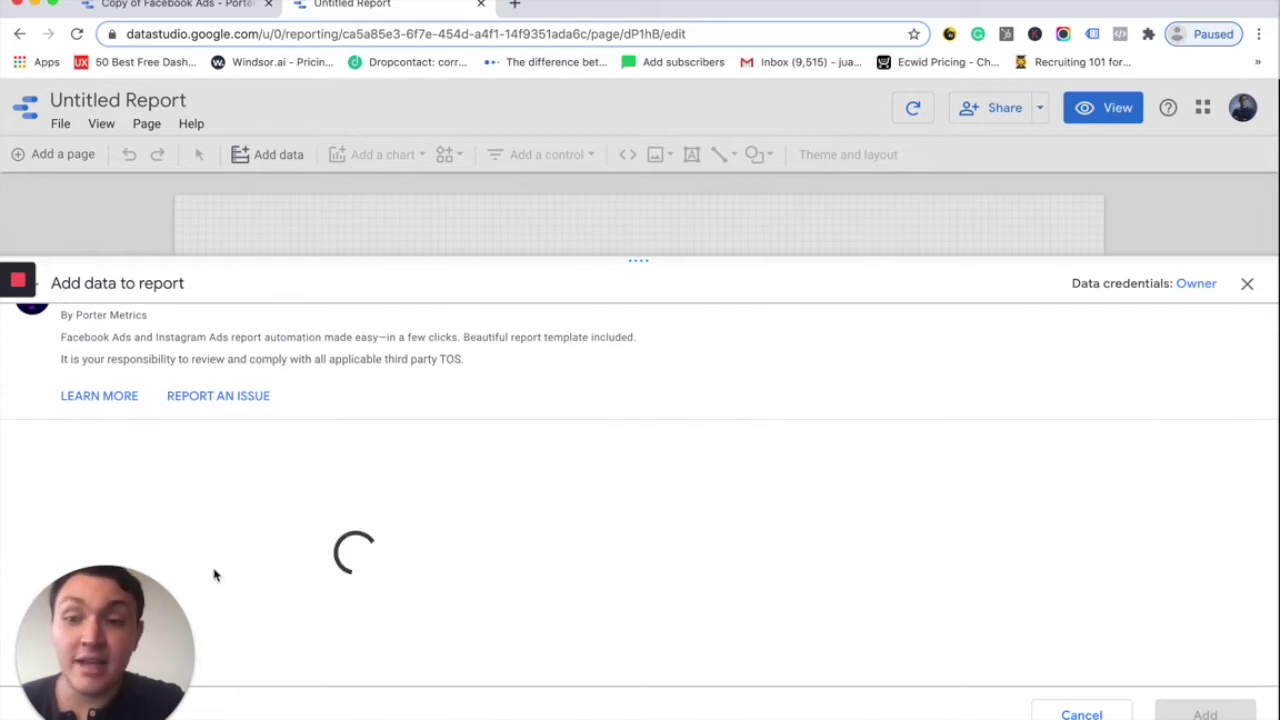
# Choose the ad account, use 28-day click + 1-day view on impression date, and add the data
pyautogui.moveTo(109, 651); pyautogui.dragTo(980, 254)
pyautogui.scroll(-2, 306, 571)
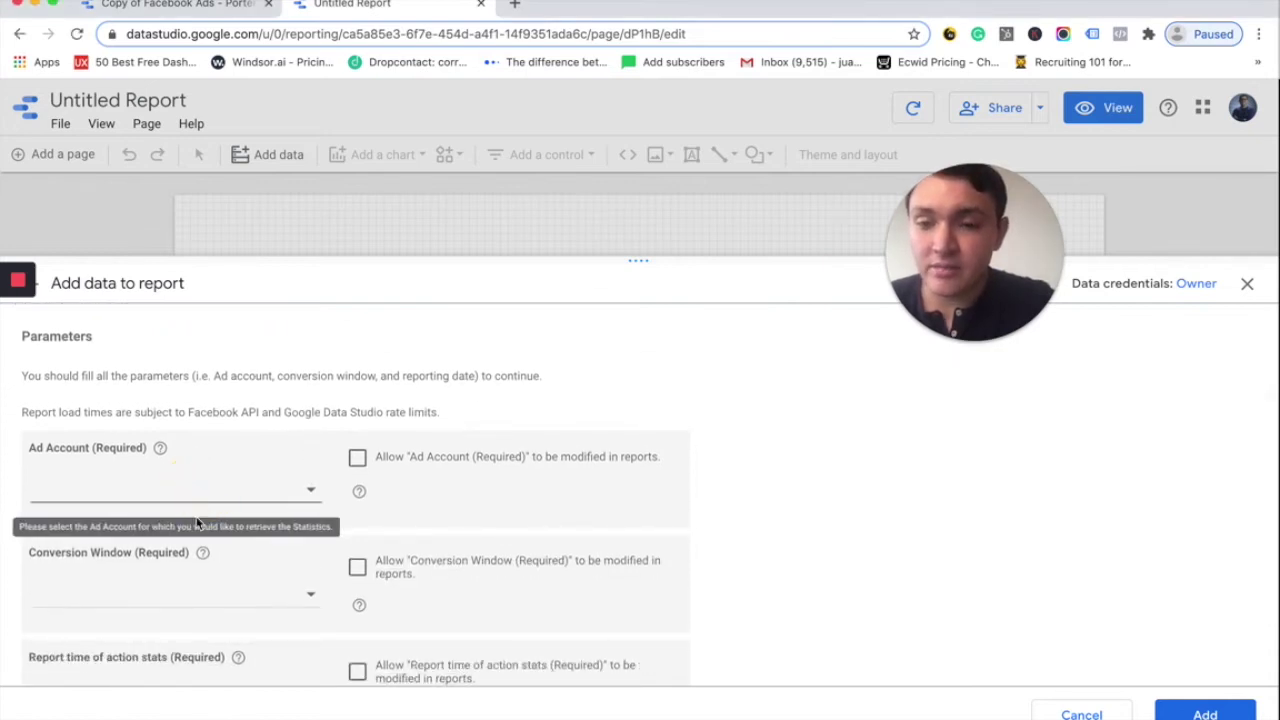
pyautogui.click(205, 490)
pyautogui.scroll(-6, 195, 535)
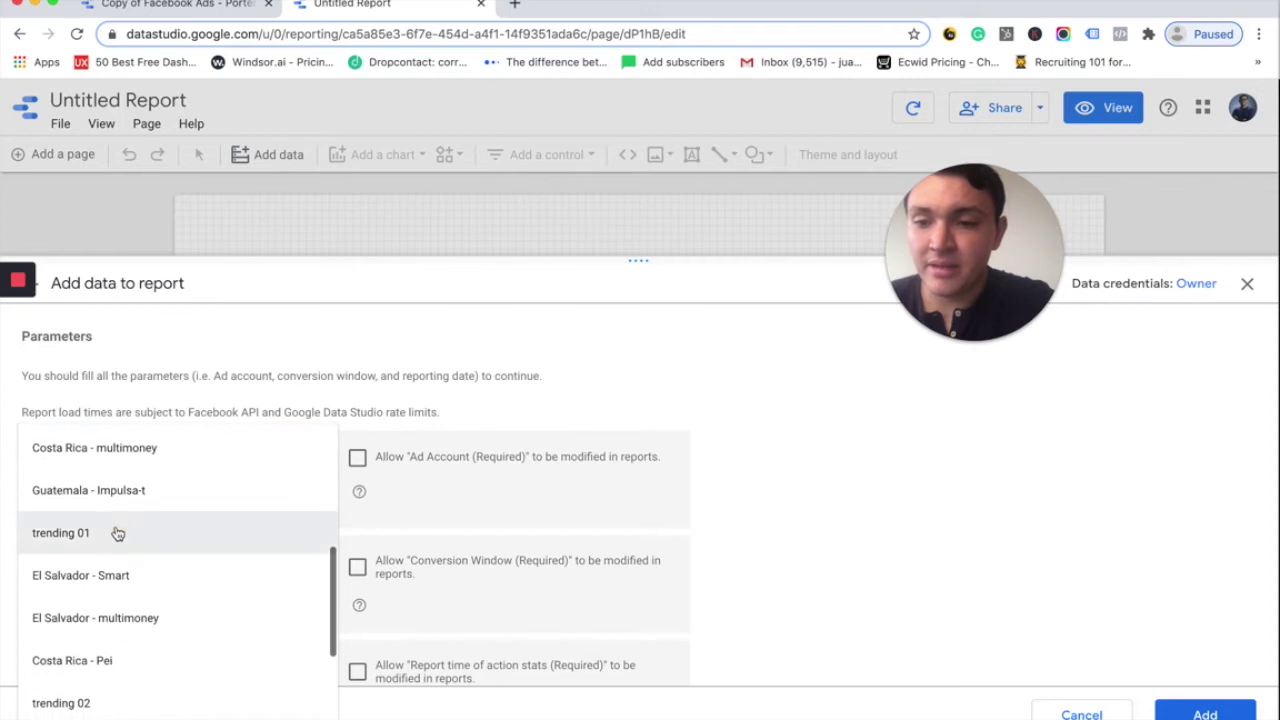
pyautogui.click(236, 535)
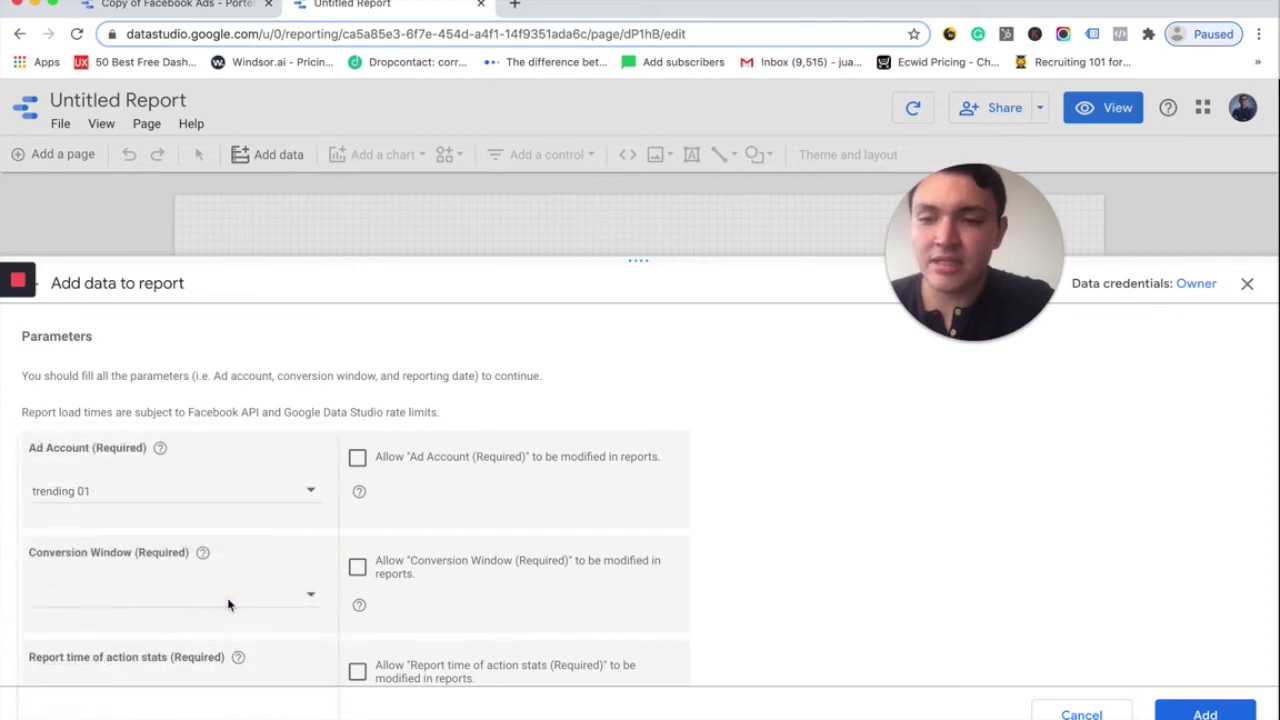
pyautogui.click(210, 592)
pyautogui.click(214, 455)
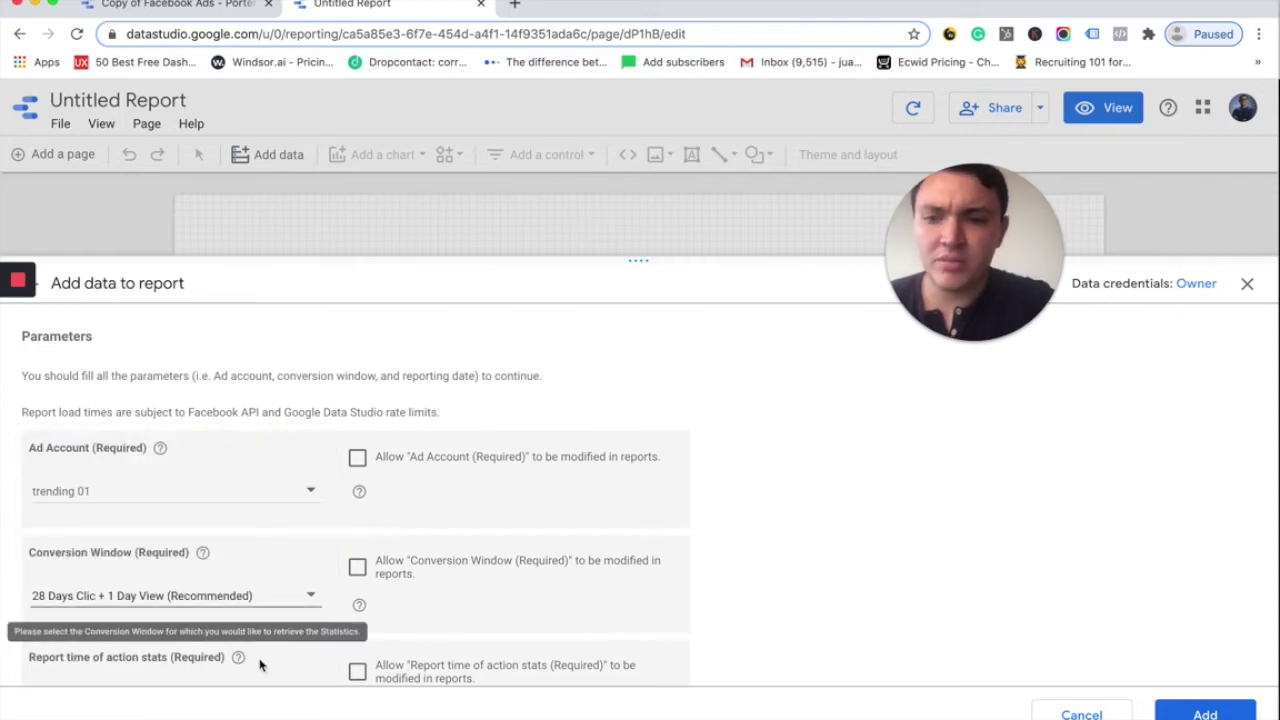
pyautogui.scroll(-3, 259, 665)
pyautogui.click(284, 535)
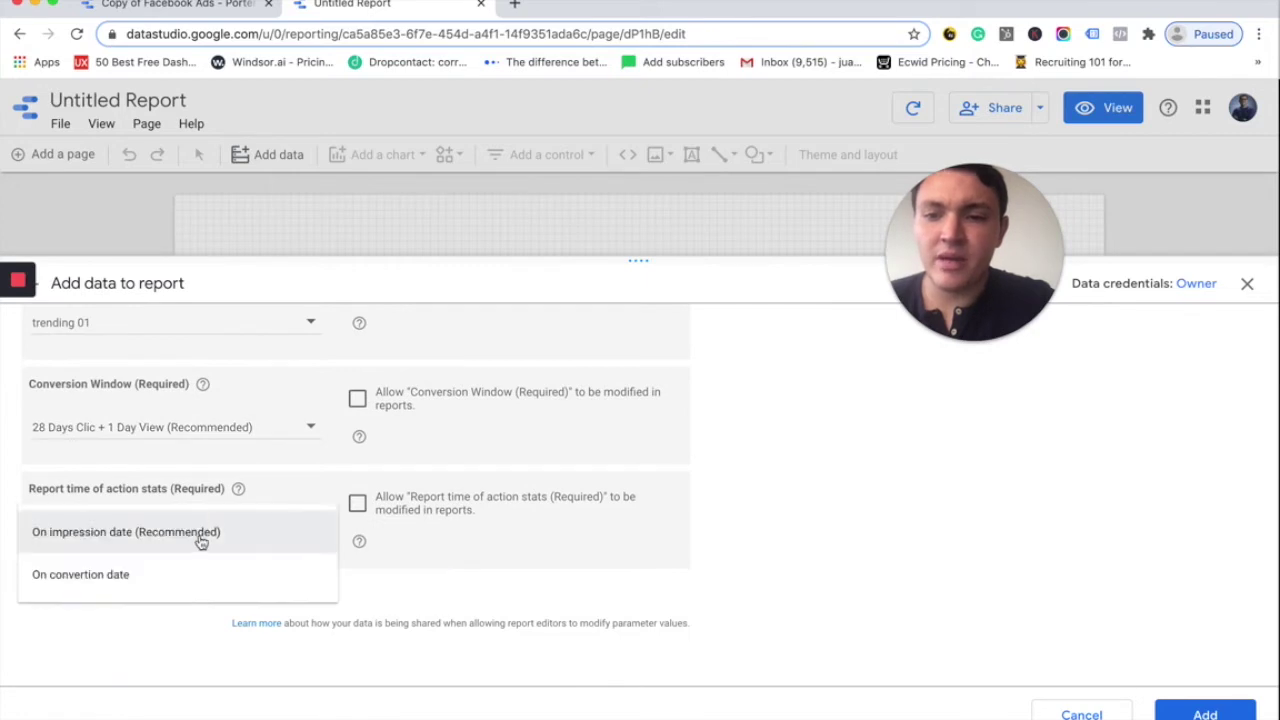
pyautogui.click(200, 542)
pyautogui.click(1195, 712)
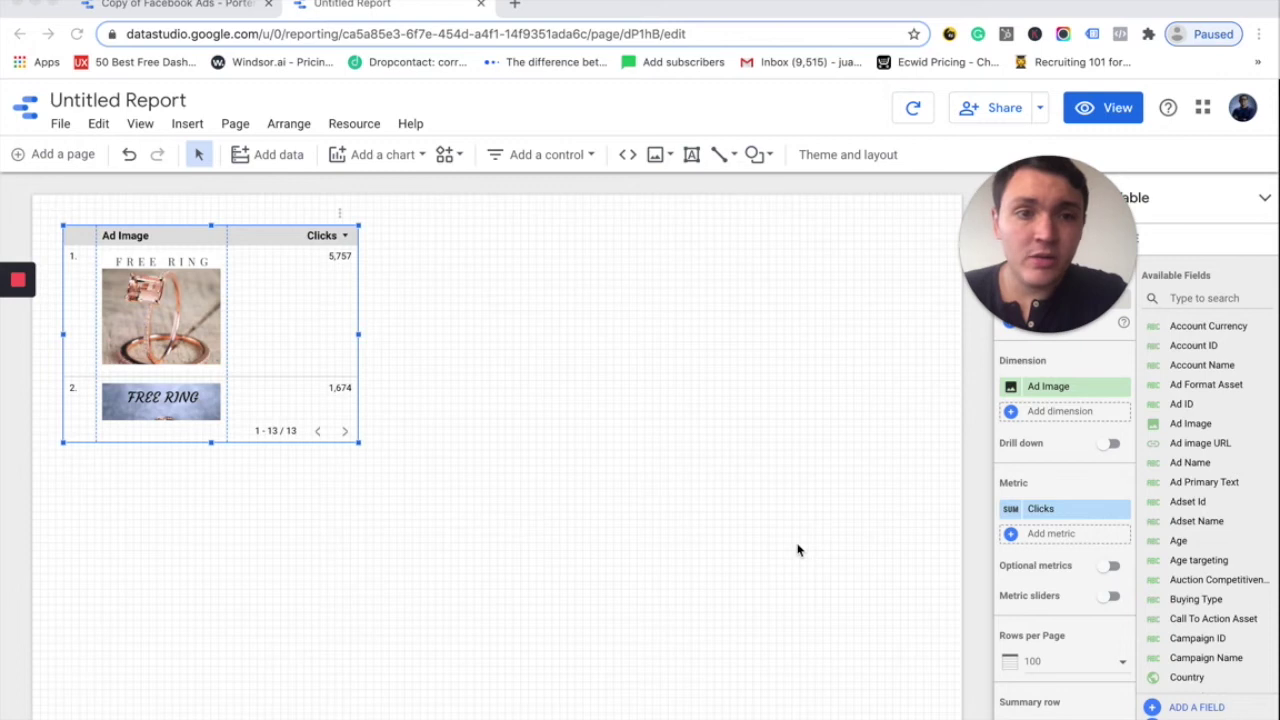
# Delete the auto-generated Ad Image and Clicks table from the Untitled Report
pyautogui.click(193, 7)
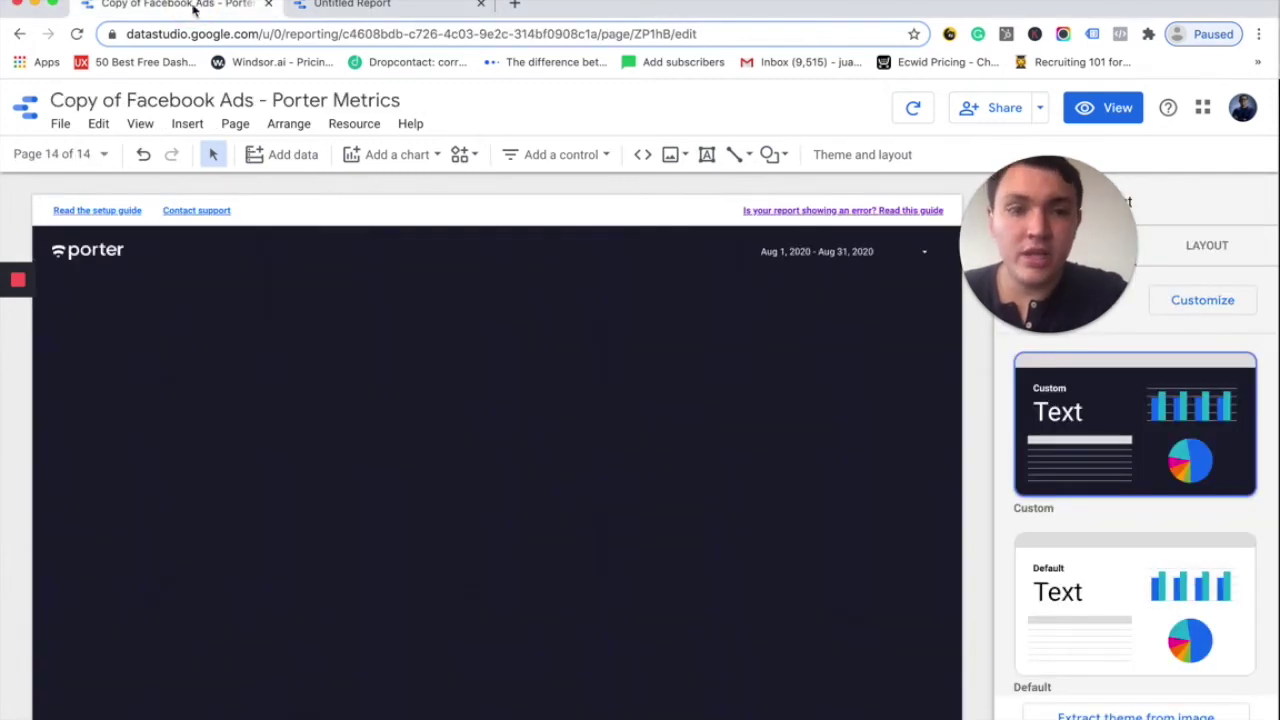
pyautogui.scroll(-1, 249, 403)
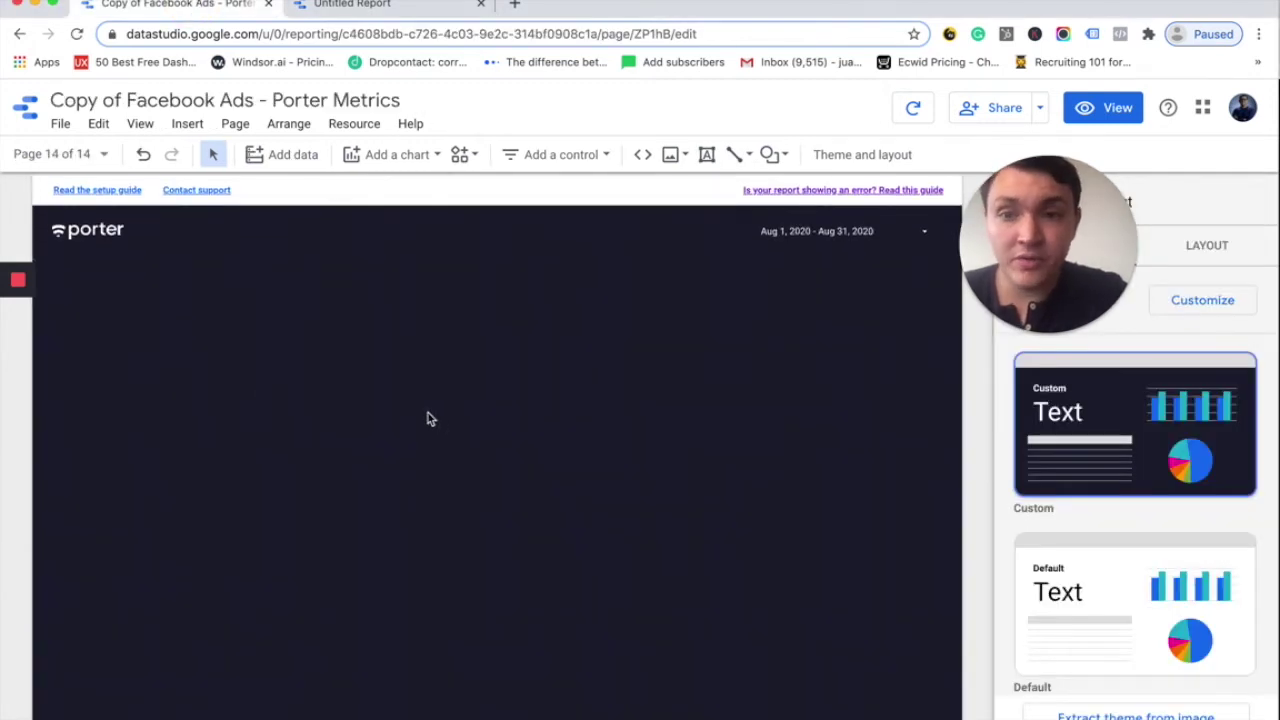
pyautogui.click(365, 10)
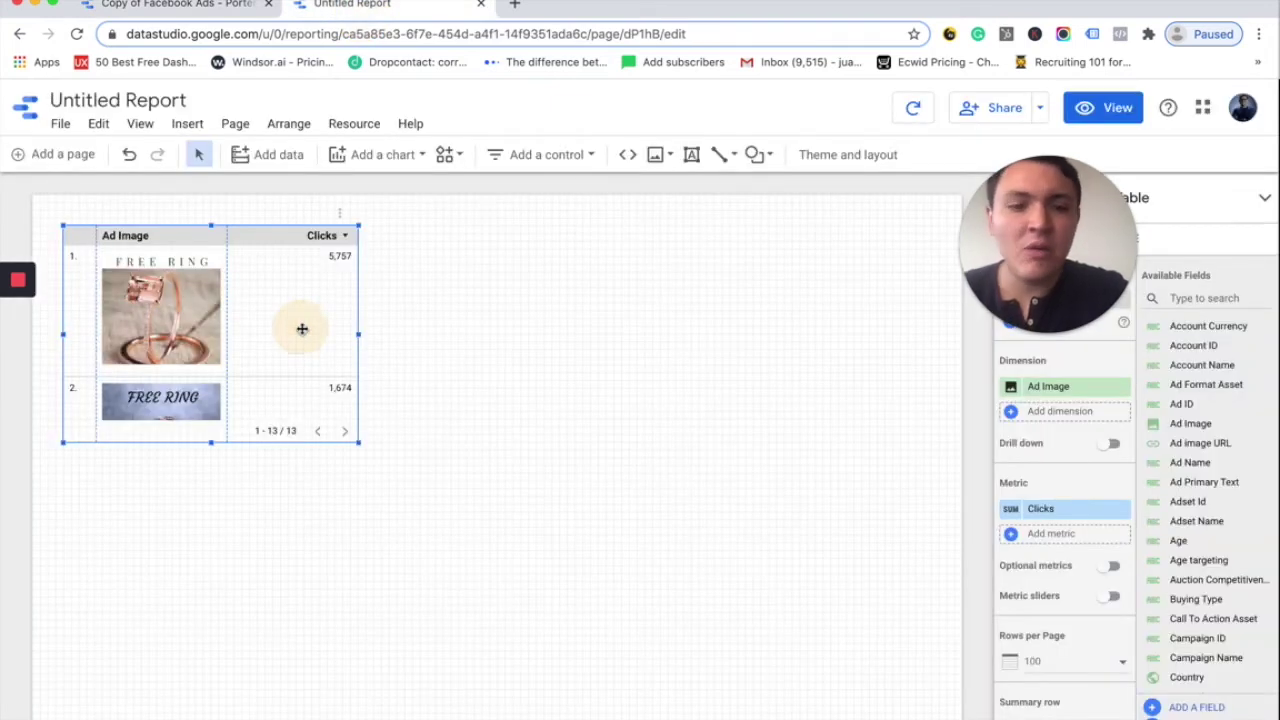
pyautogui.press('Delete')
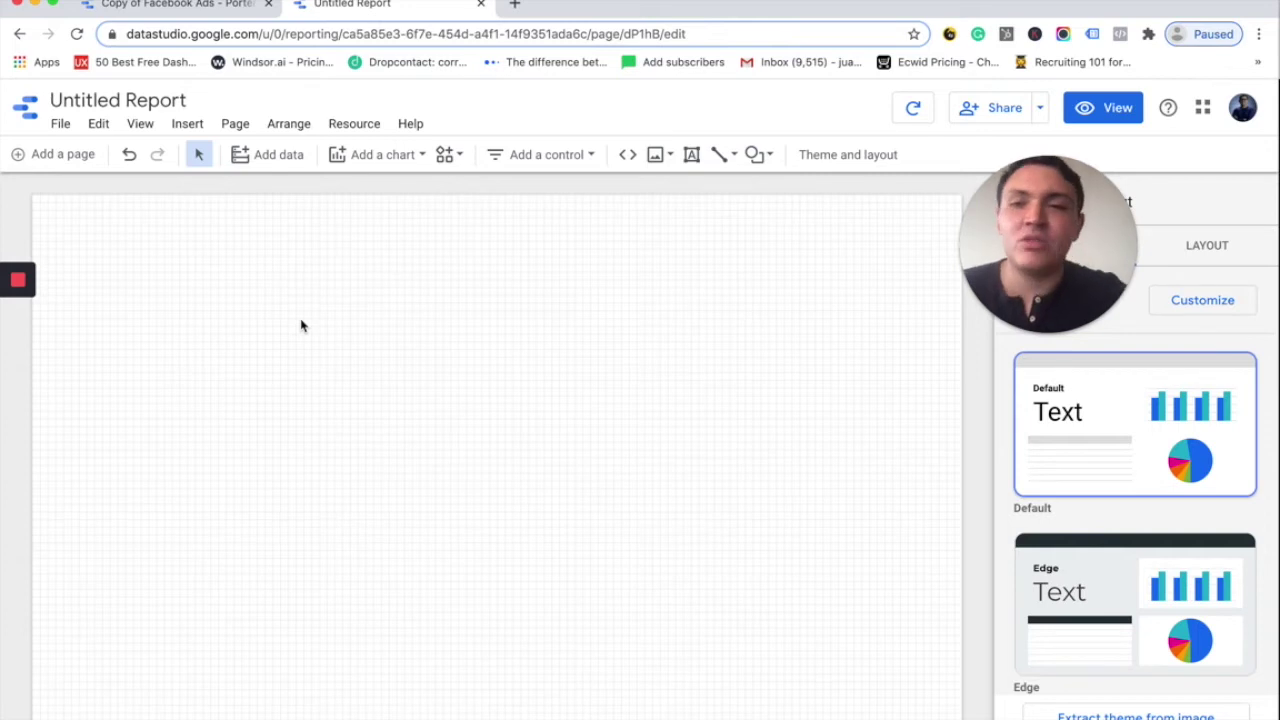
pyautogui.click(190, 124)
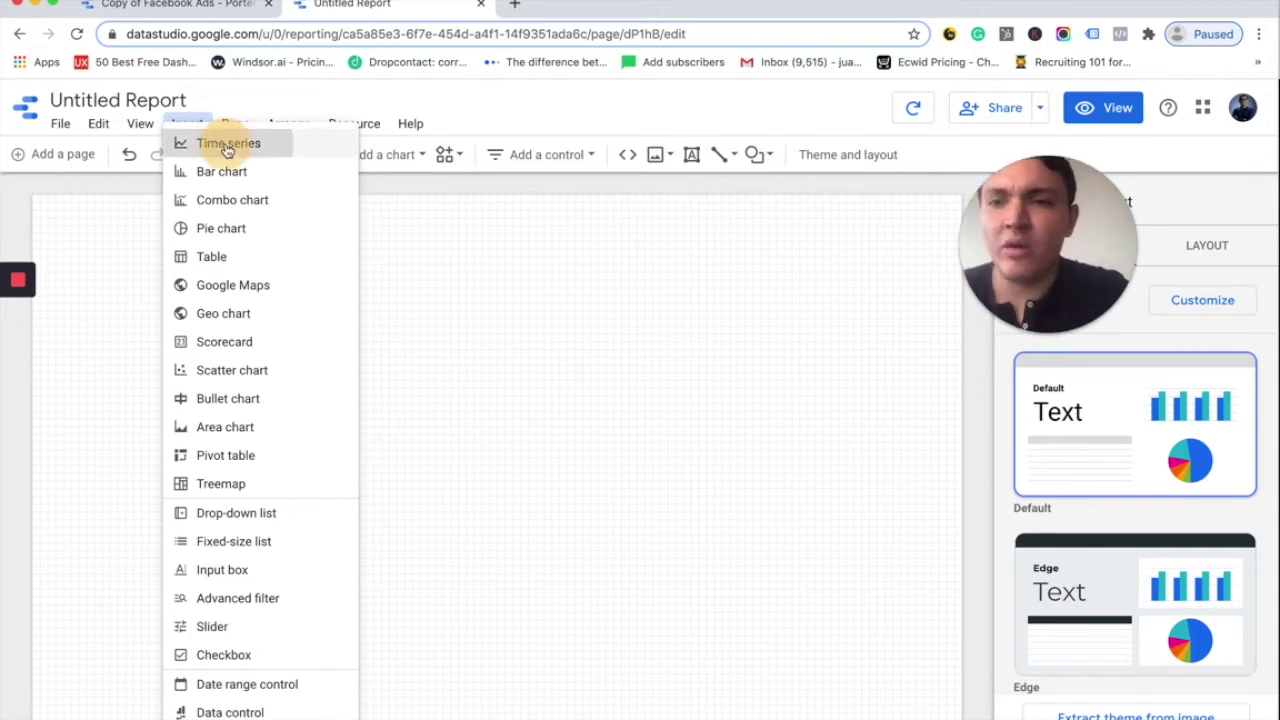
# Place a widened time series chart and switch its metric from Clicks to Amount Spent
pyautogui.click(228, 146)
pyautogui.press('Escape')
pyautogui.click(93, 276)
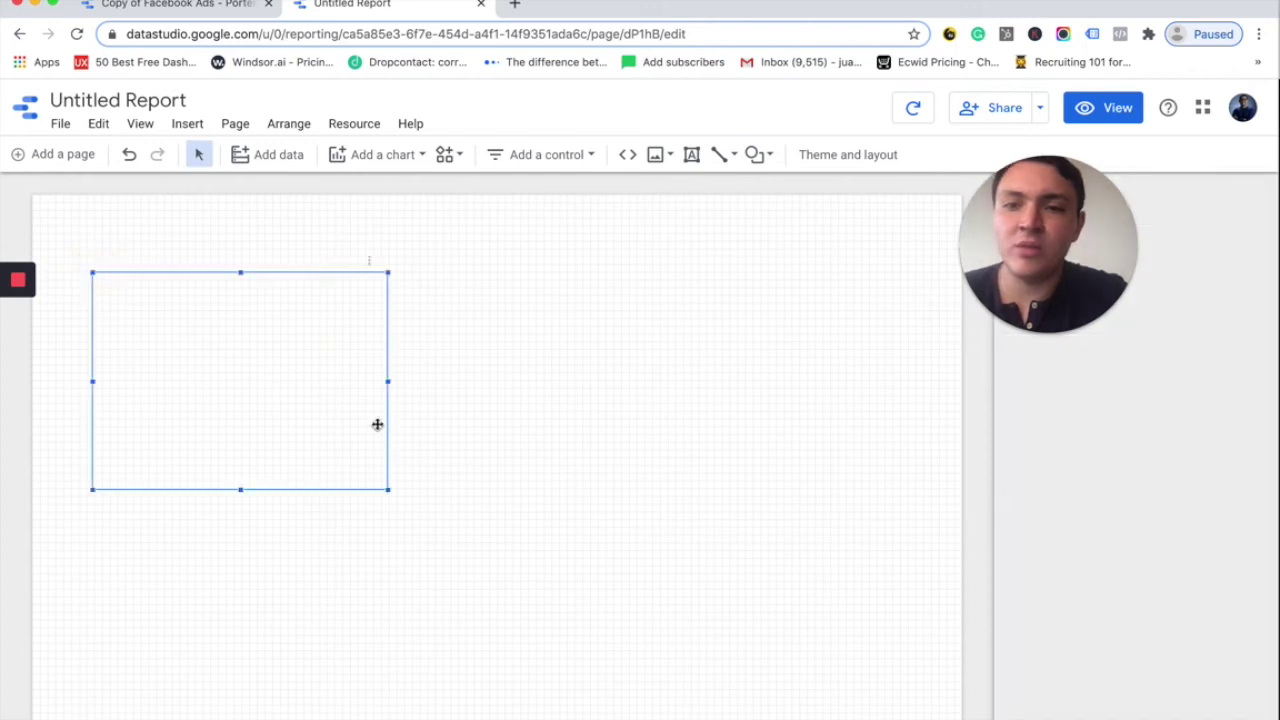
pyautogui.moveTo(389, 391); pyautogui.dragTo(548, 395)
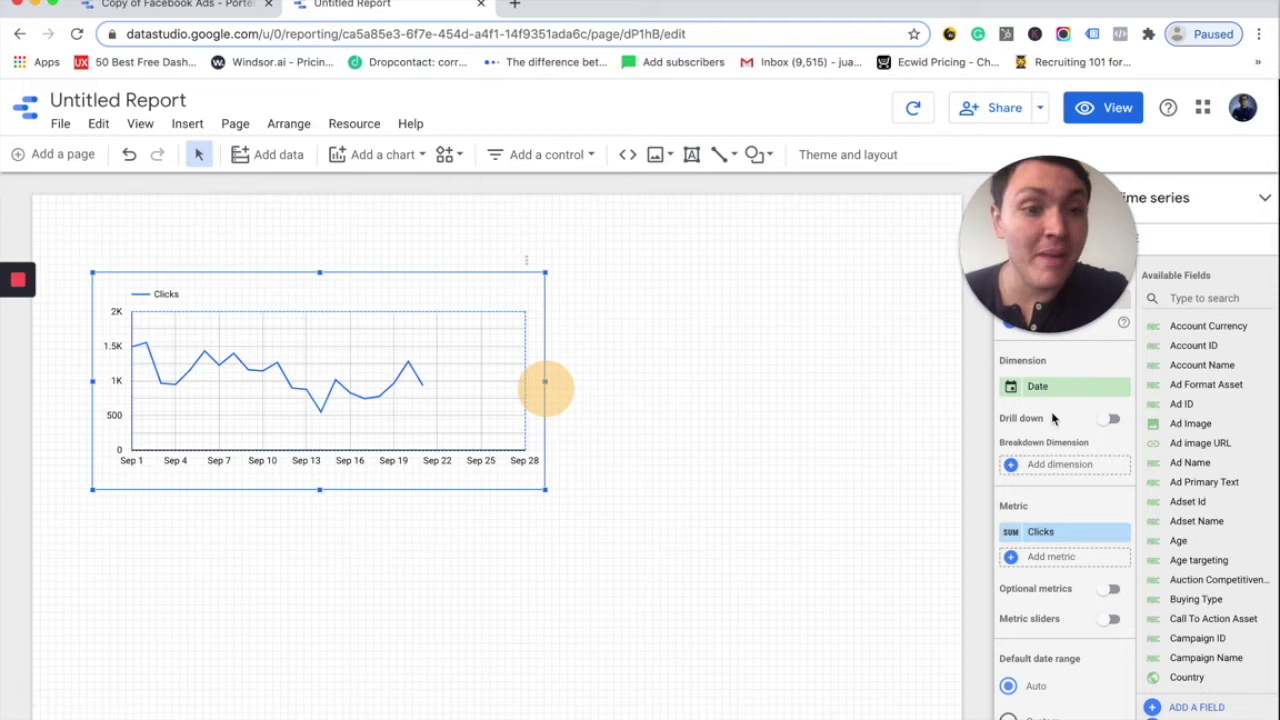
pyautogui.click(1034, 531)
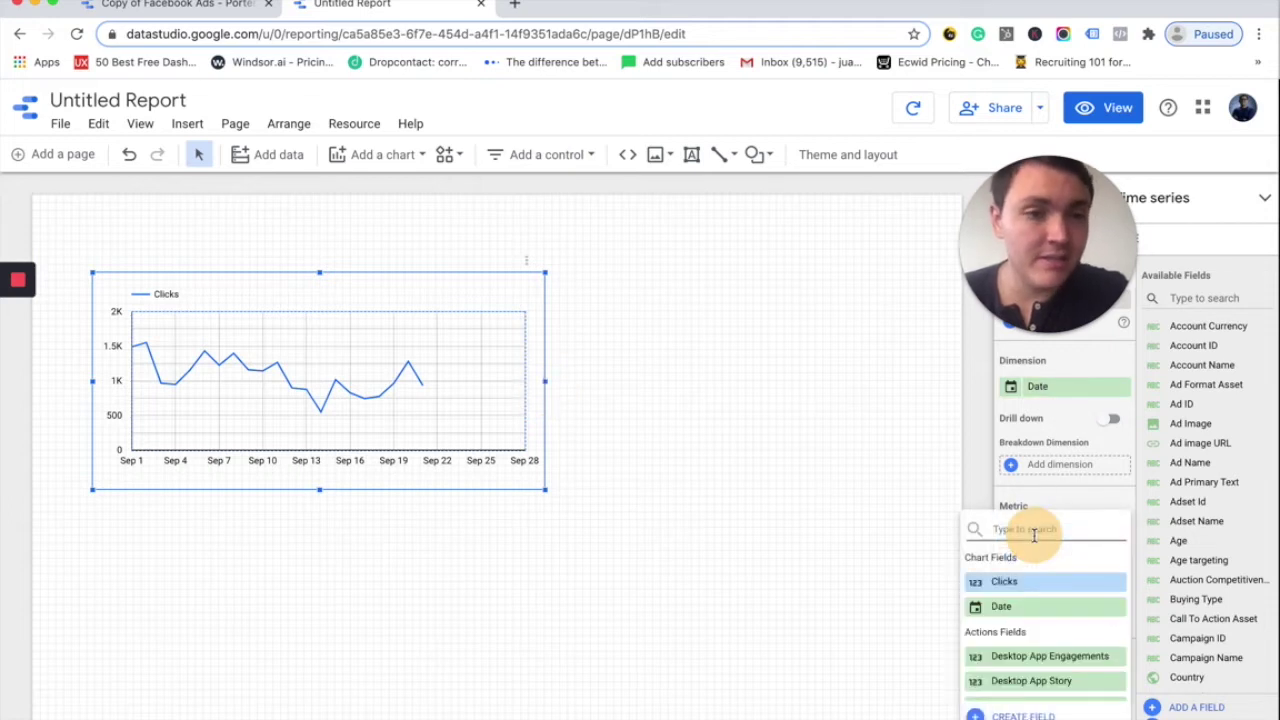
pyautogui.write('amount sp')
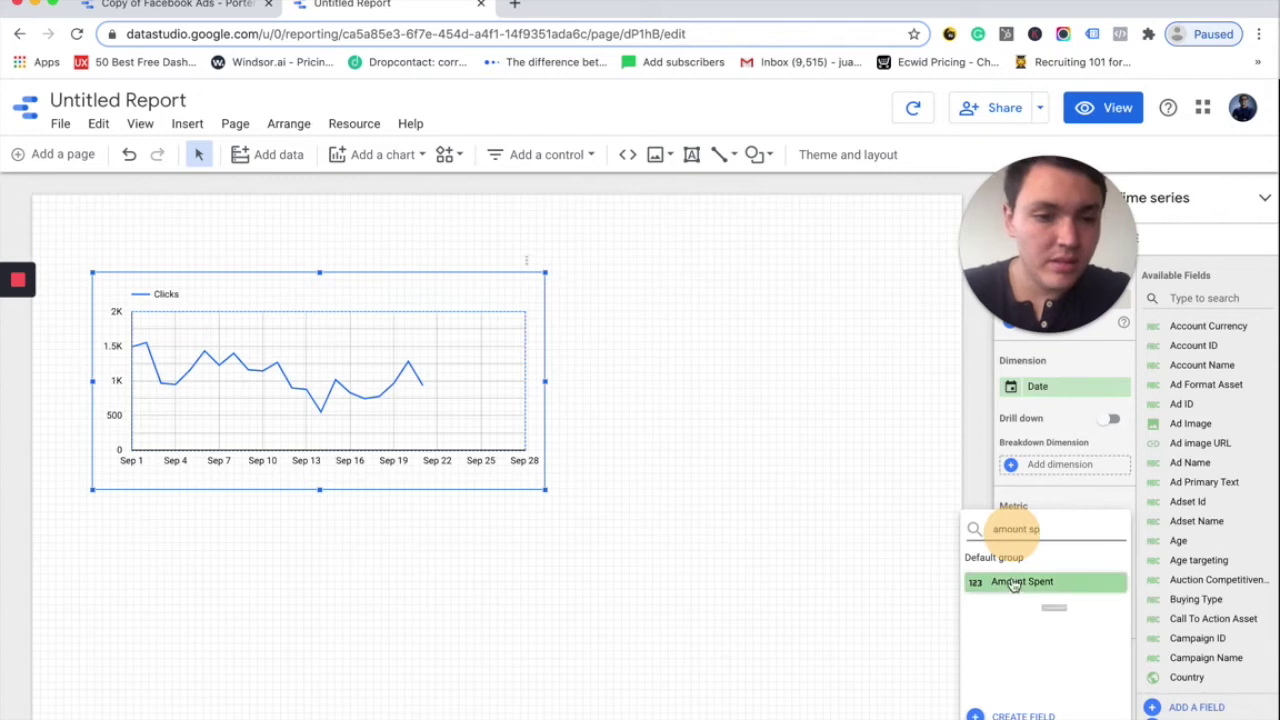
pyautogui.click(1015, 581)
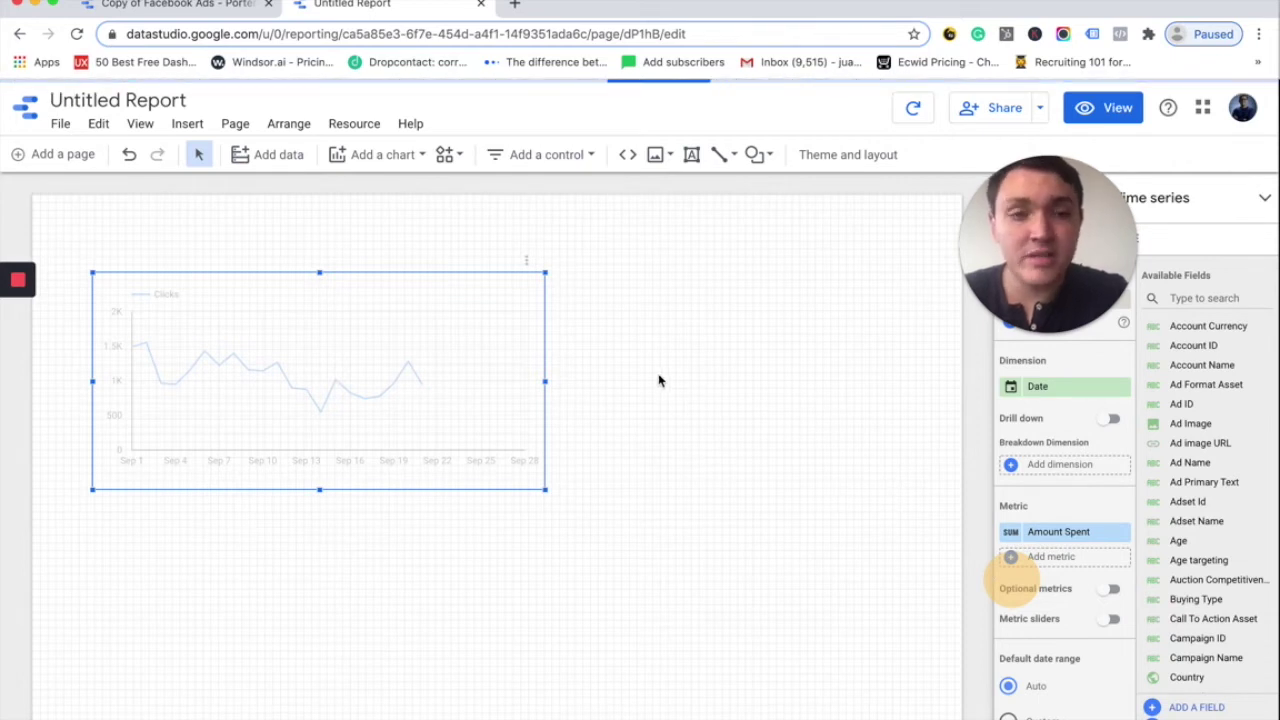
pyautogui.moveTo(390, 344); pyautogui.dragTo(392, 360)
pyautogui.click(687, 295)
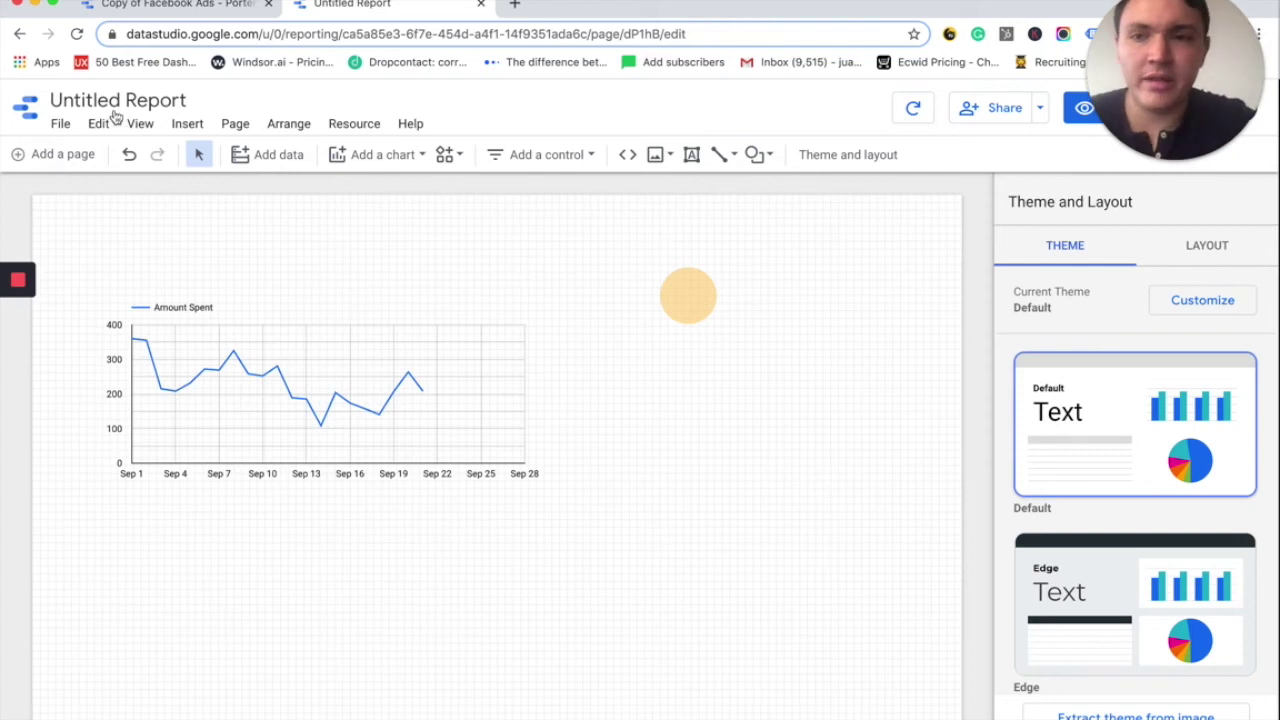
# Insert a pie chart to the right of the time series chart
pyautogui.click(186, 125)
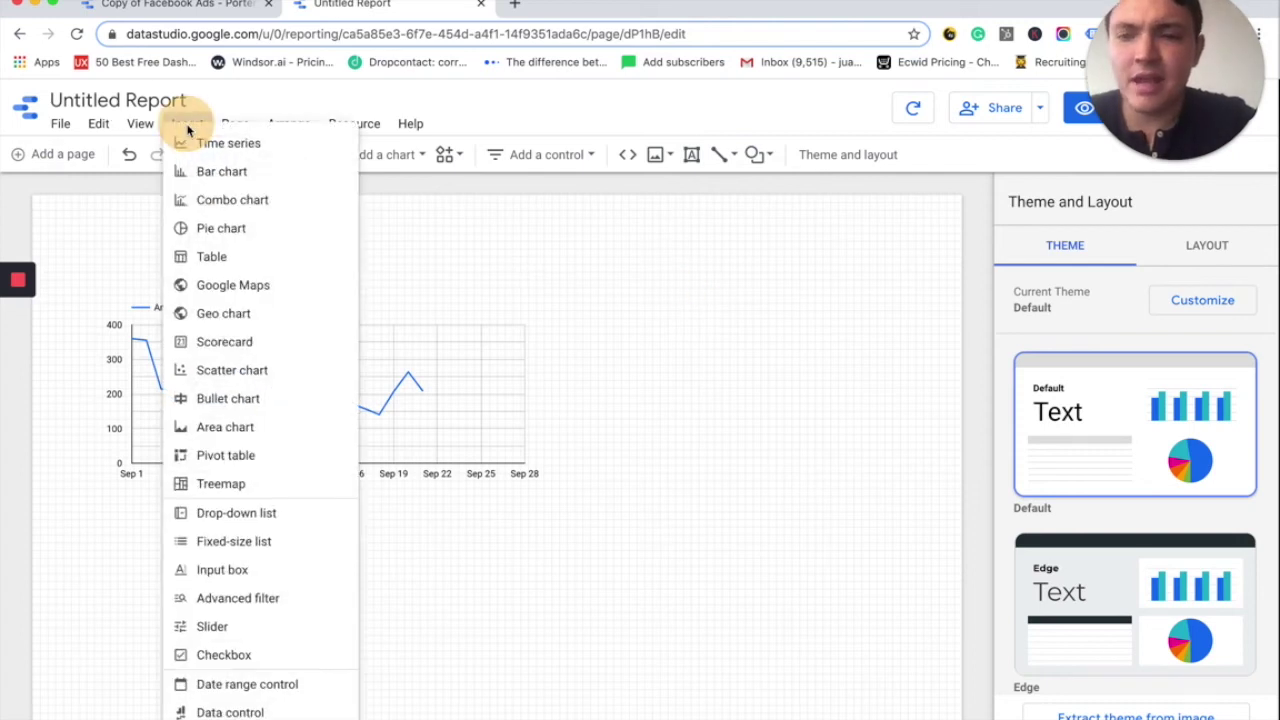
pyautogui.click(245, 228)
pyautogui.click(636, 316)
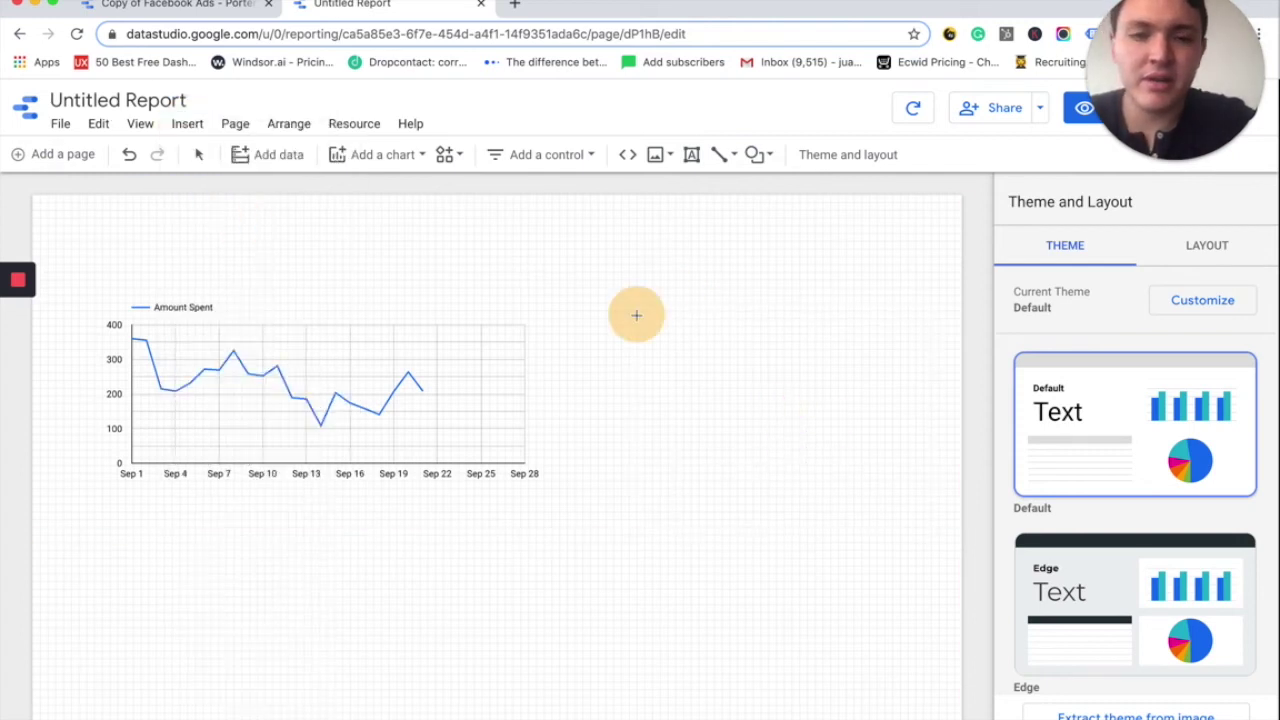
pyautogui.click(683, 372)
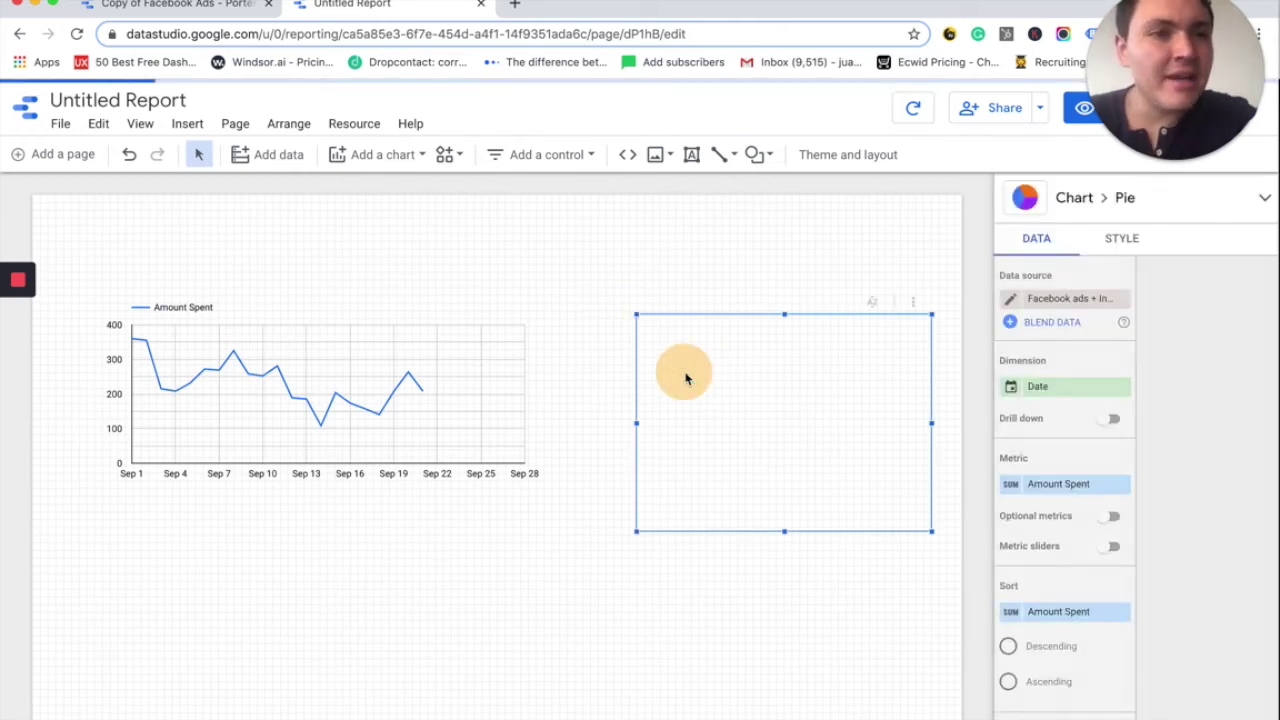
# Set the pie chart's metric to Clicks and its dimension to Gender, nudging it upward
pyautogui.click(1060, 487)
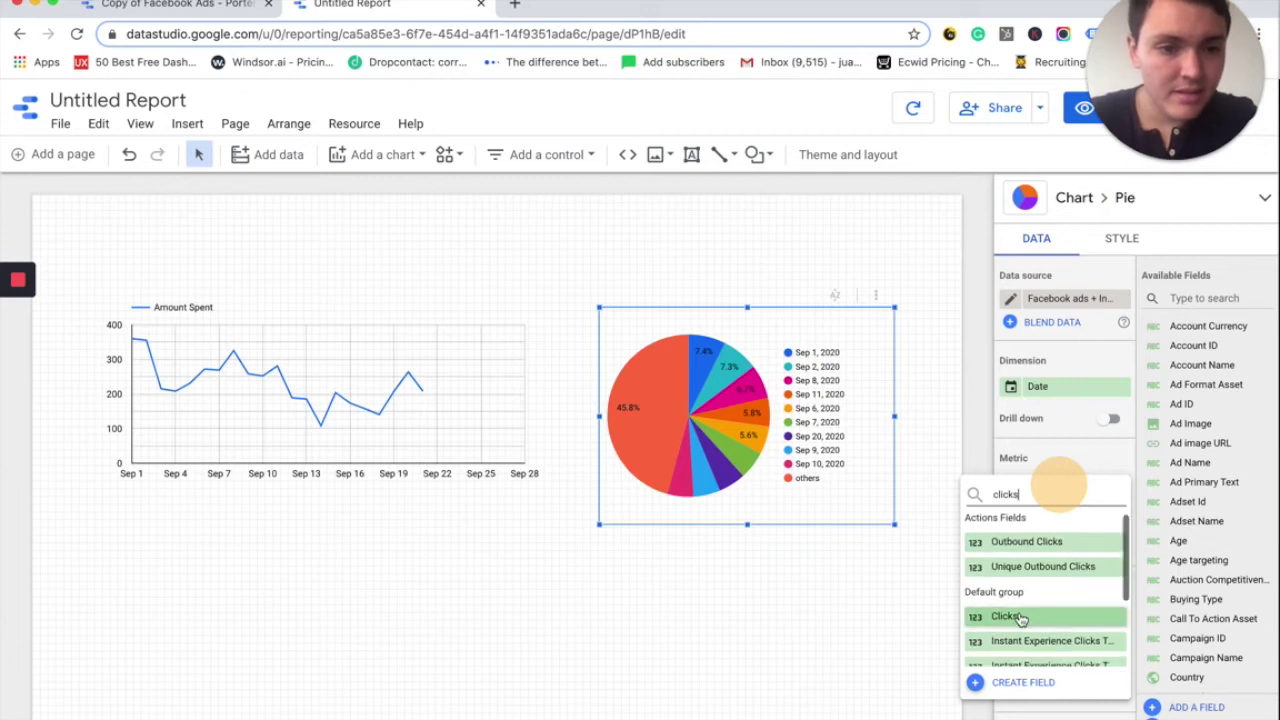
pyautogui.click(1018, 618)
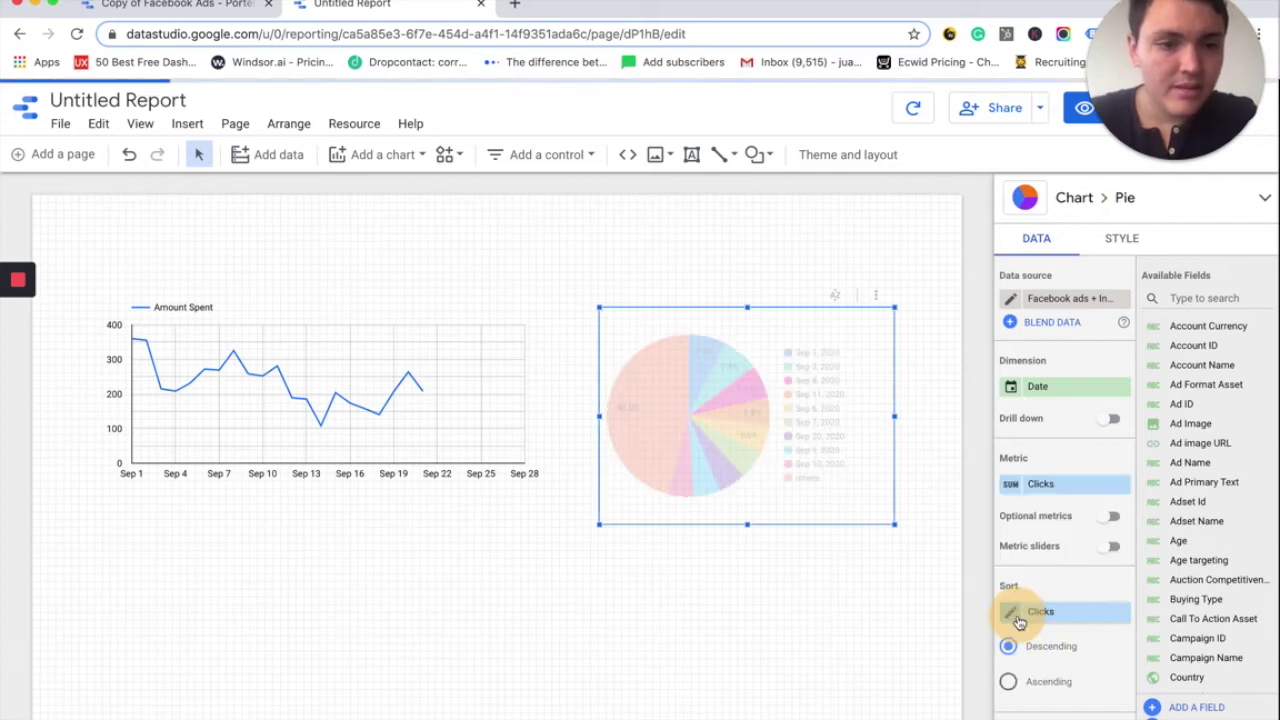
pyautogui.click(1040, 386)
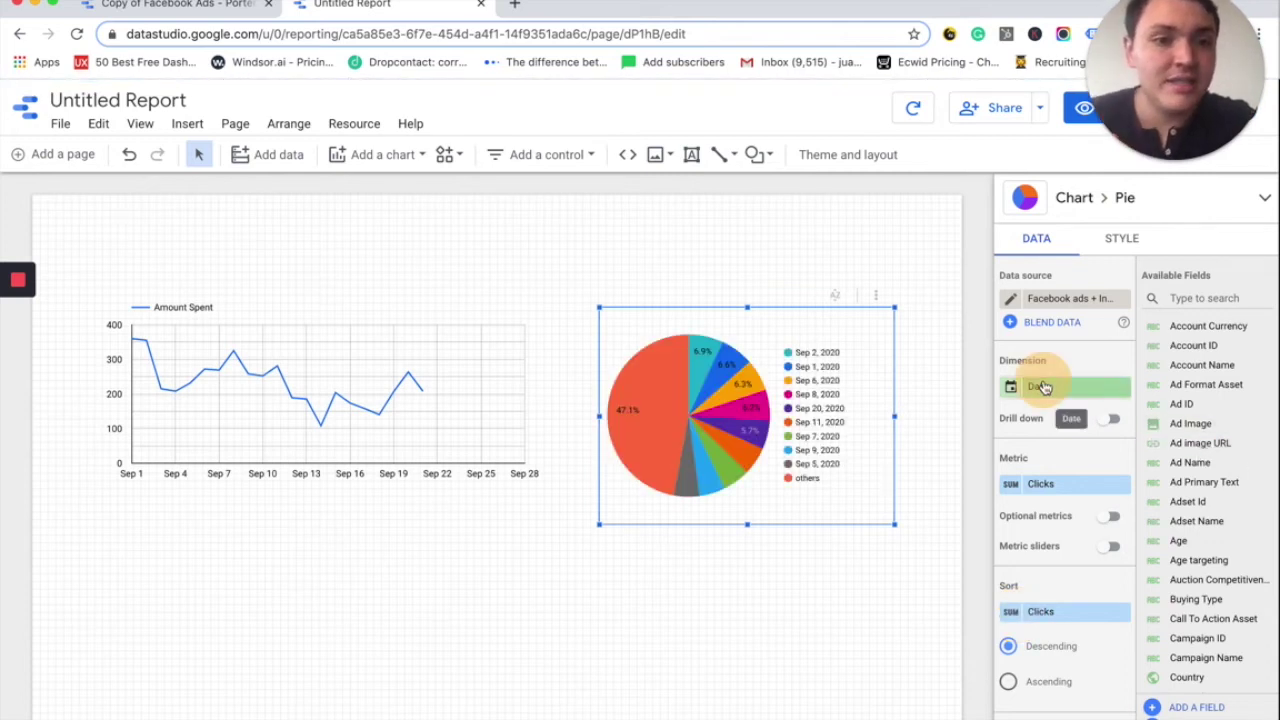
pyautogui.click(1023, 397)
pyautogui.write('gender')
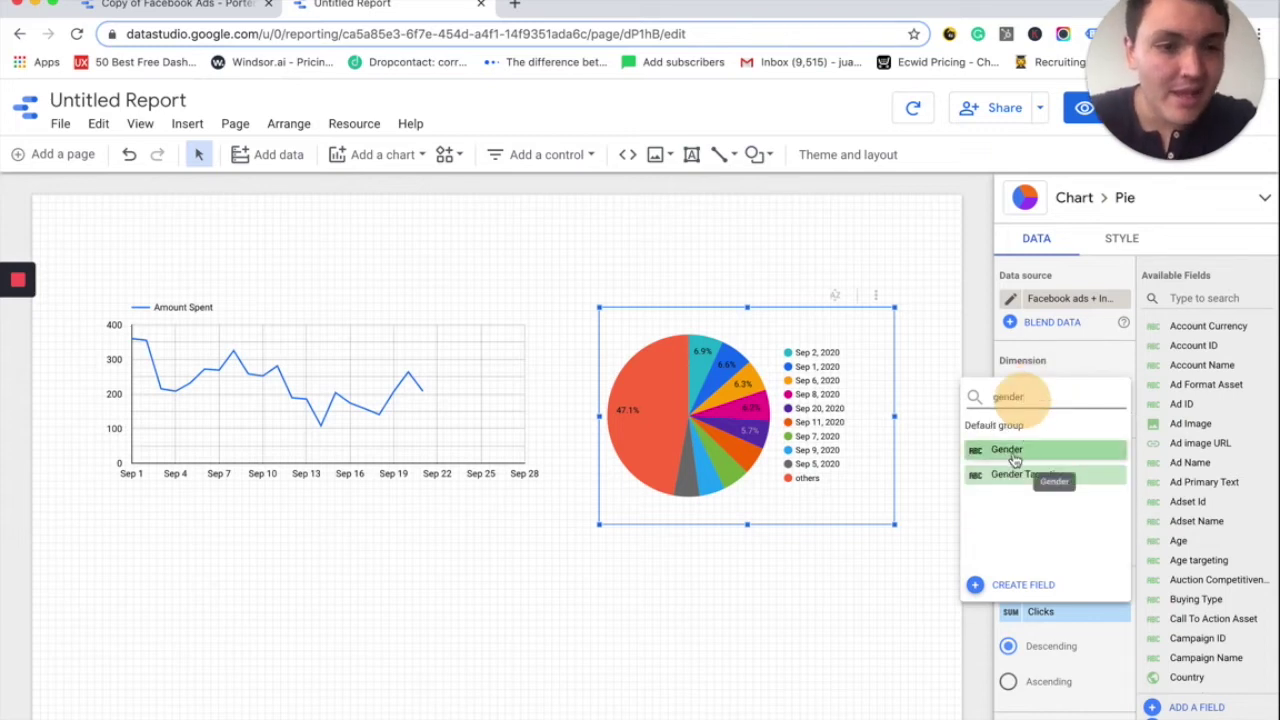
pyautogui.click(1012, 452)
pyautogui.moveTo(741, 388); pyautogui.dragTo(741, 375)
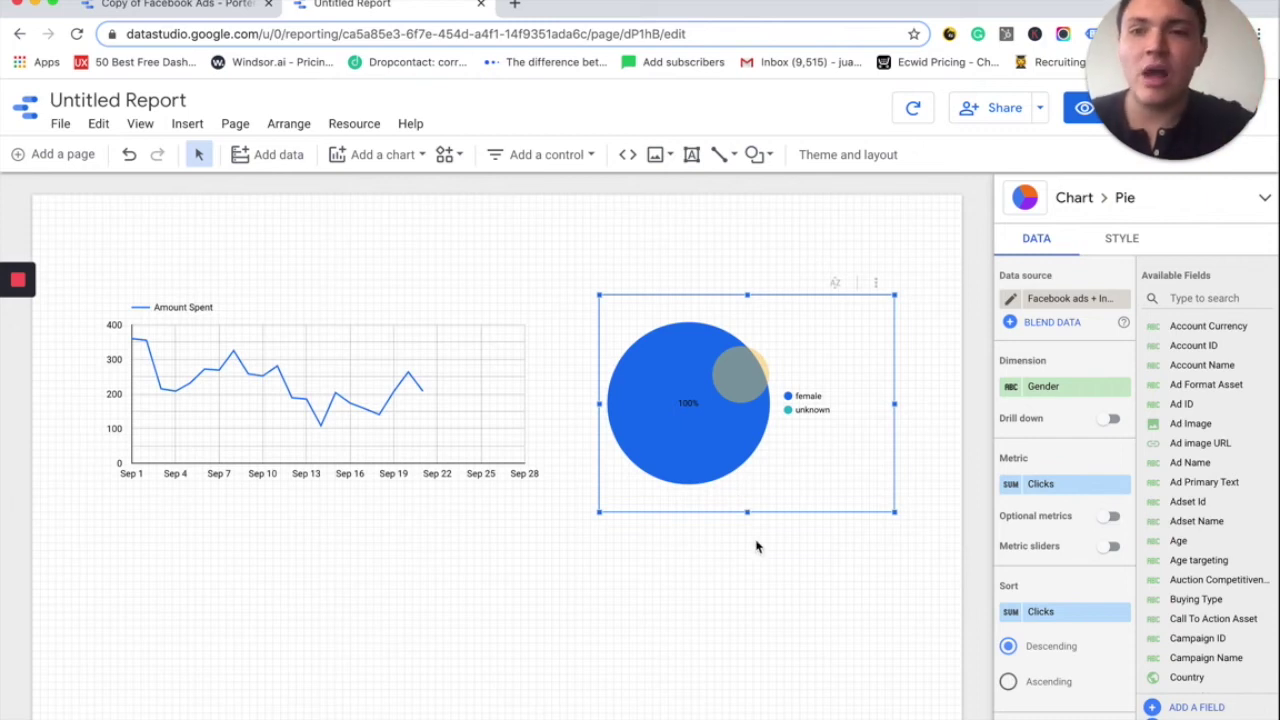
pyautogui.click(187, 123)
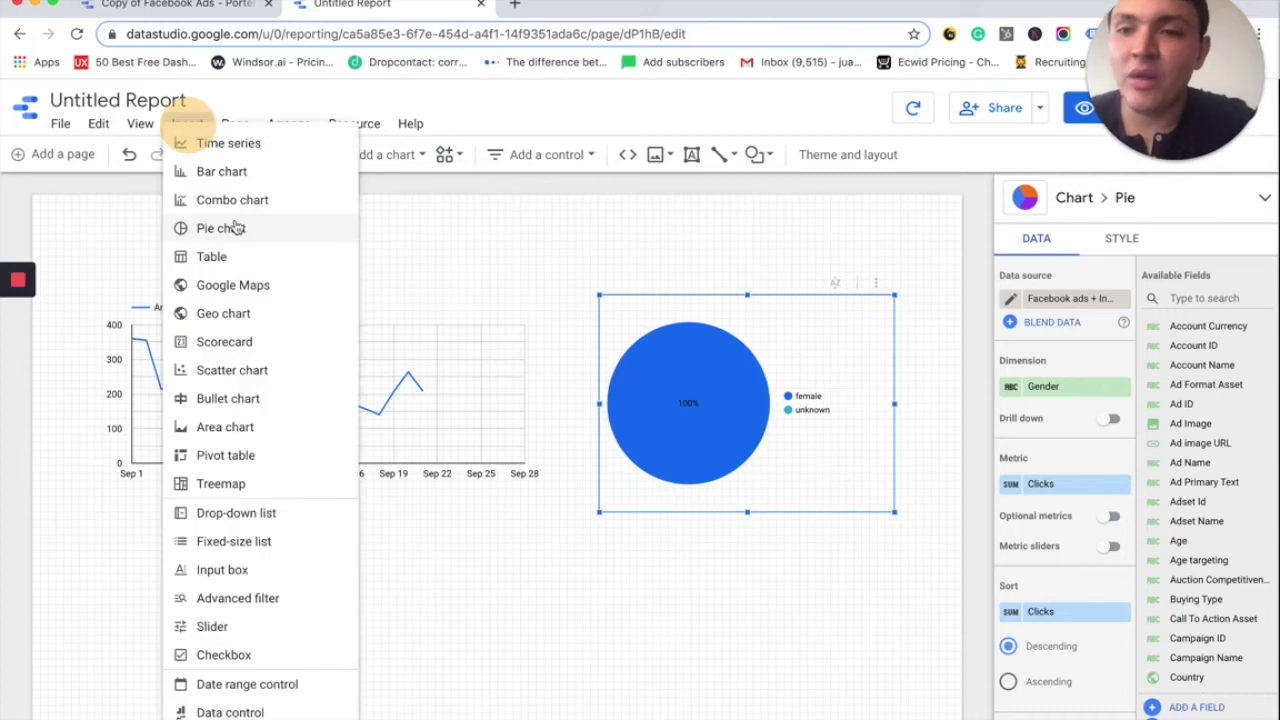
# Add a wider scorecard below the time series showing Purchases (910) instead of Amount Spent
pyautogui.click(243, 341)
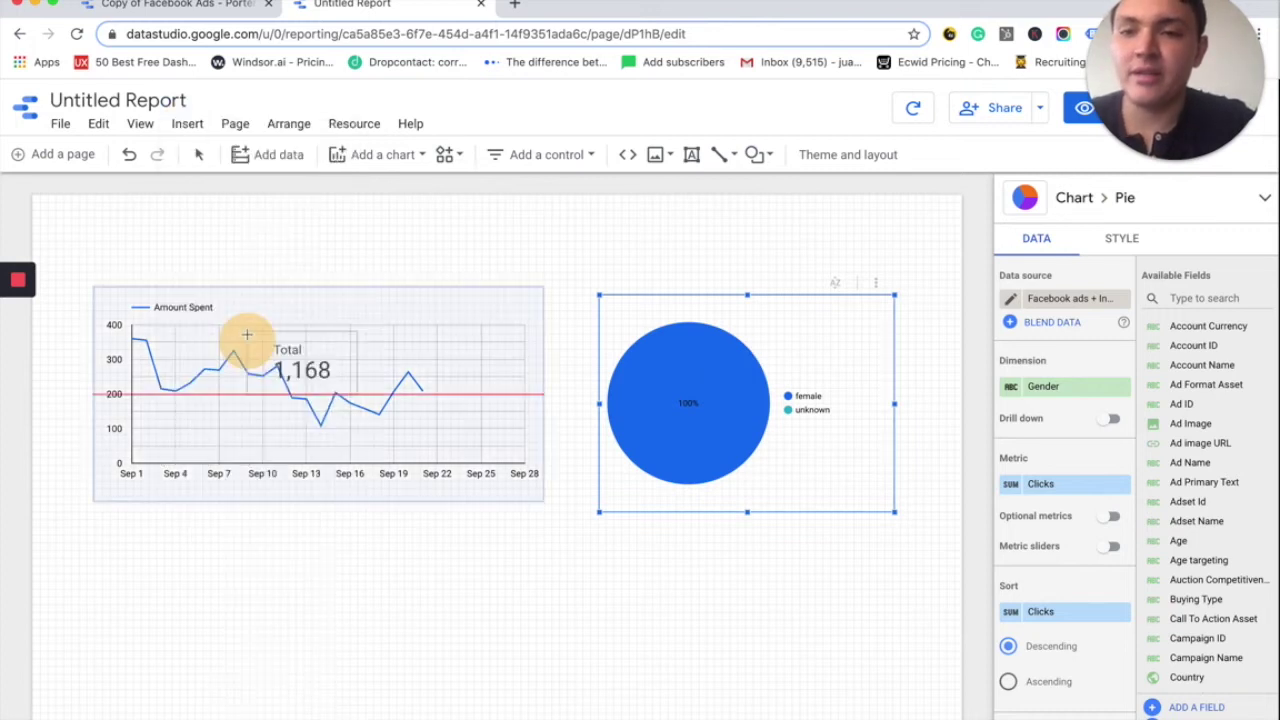
pyautogui.click(99, 543)
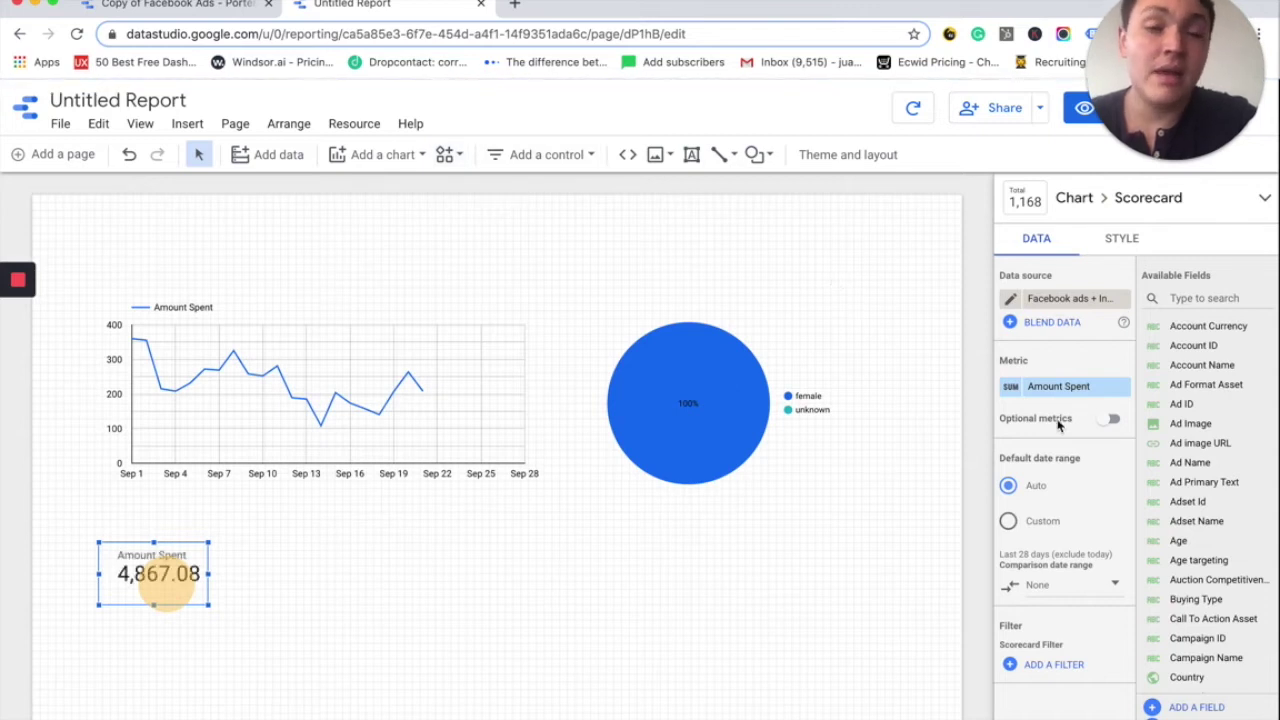
pyautogui.click(1068, 387)
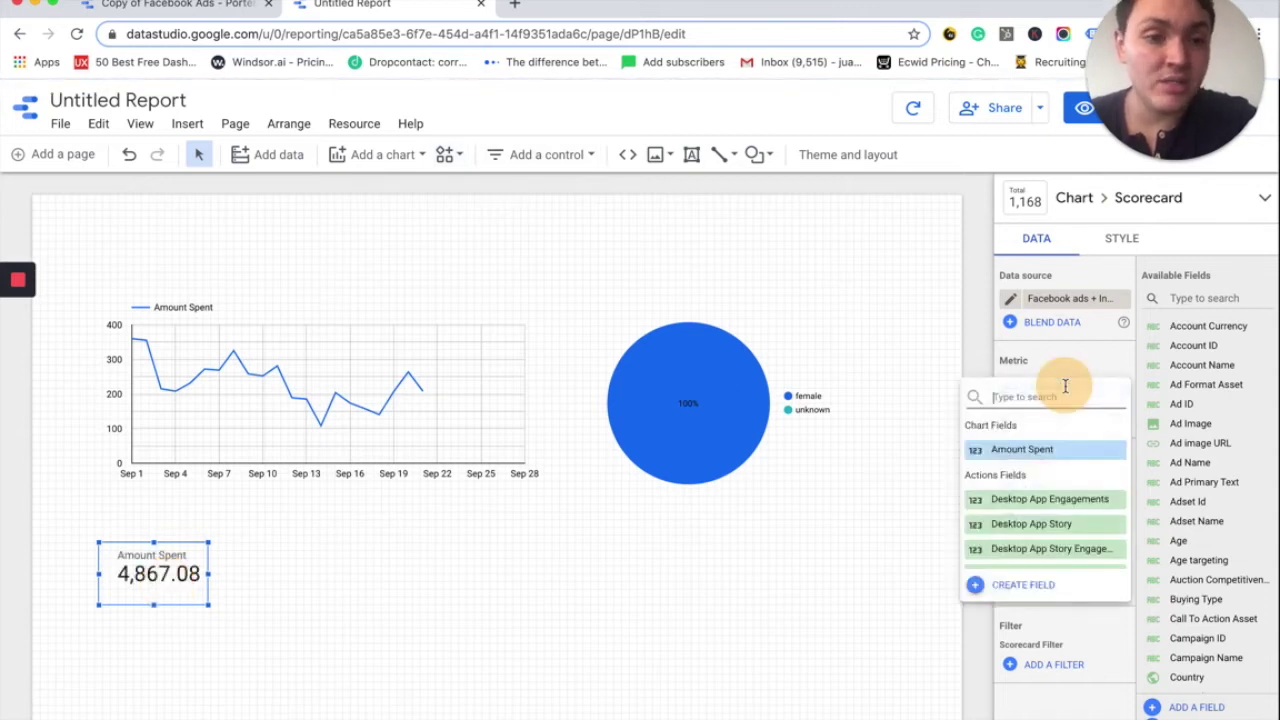
pyautogui.click(1033, 393)
pyautogui.write('purchases')
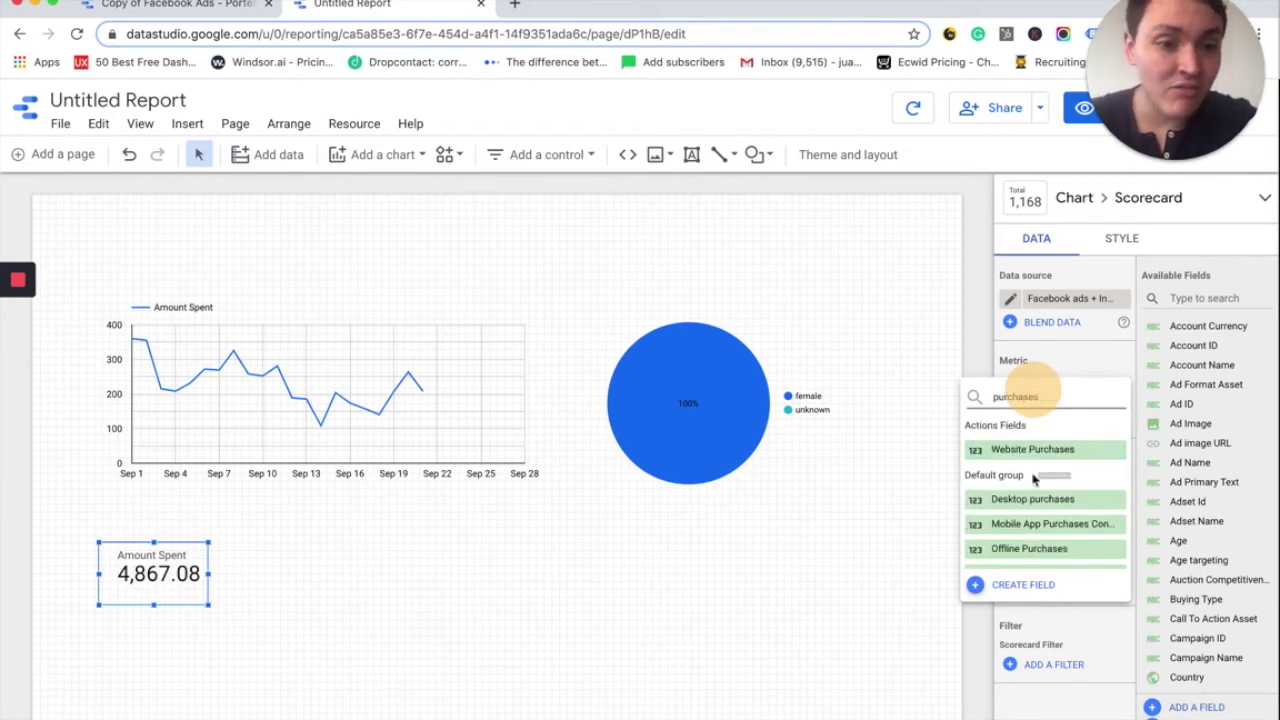
pyautogui.scroll(-3, 1033, 480)
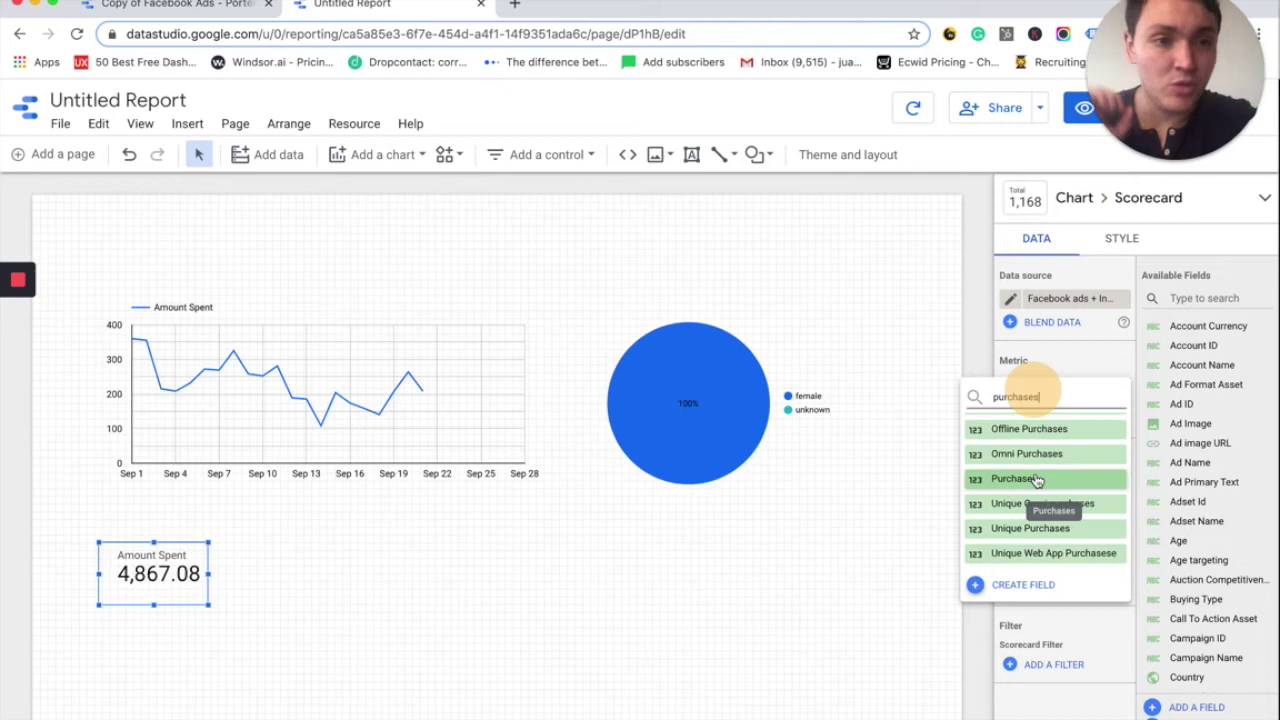
pyautogui.click(1035, 481)
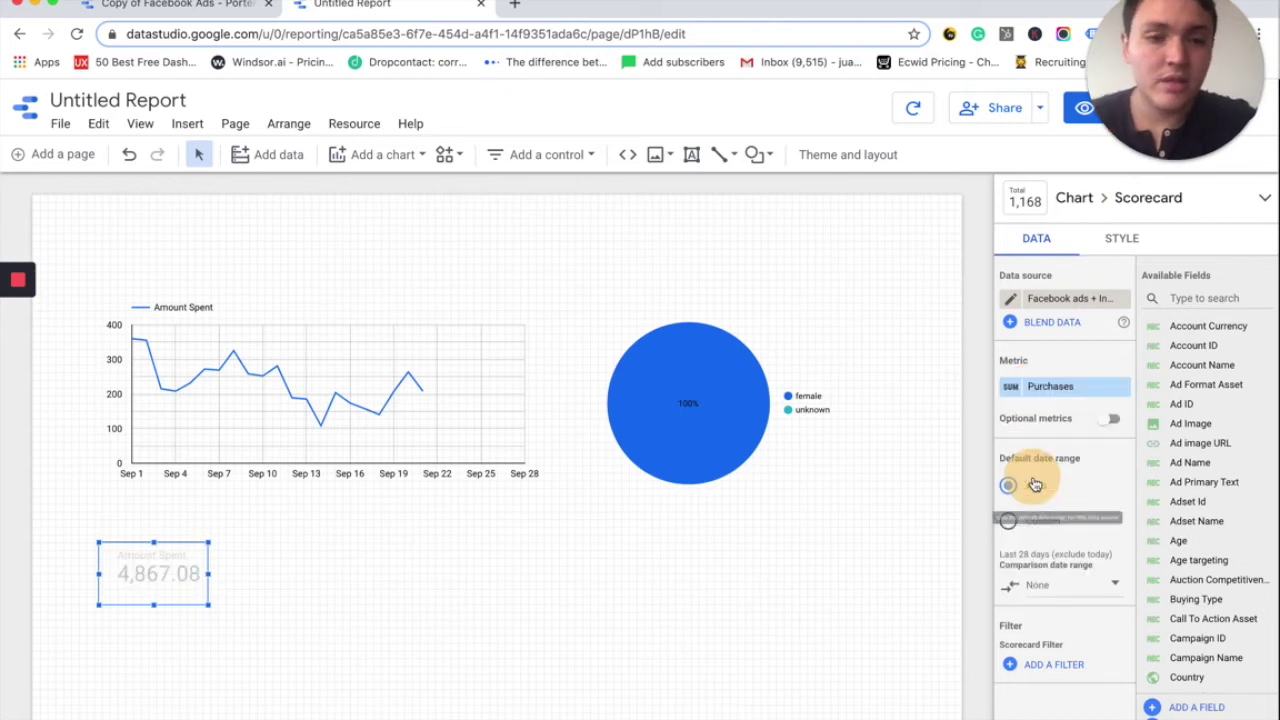
pyautogui.click(200, 572)
pyautogui.moveTo(262, 588); pyautogui.dragTo(263, 580)
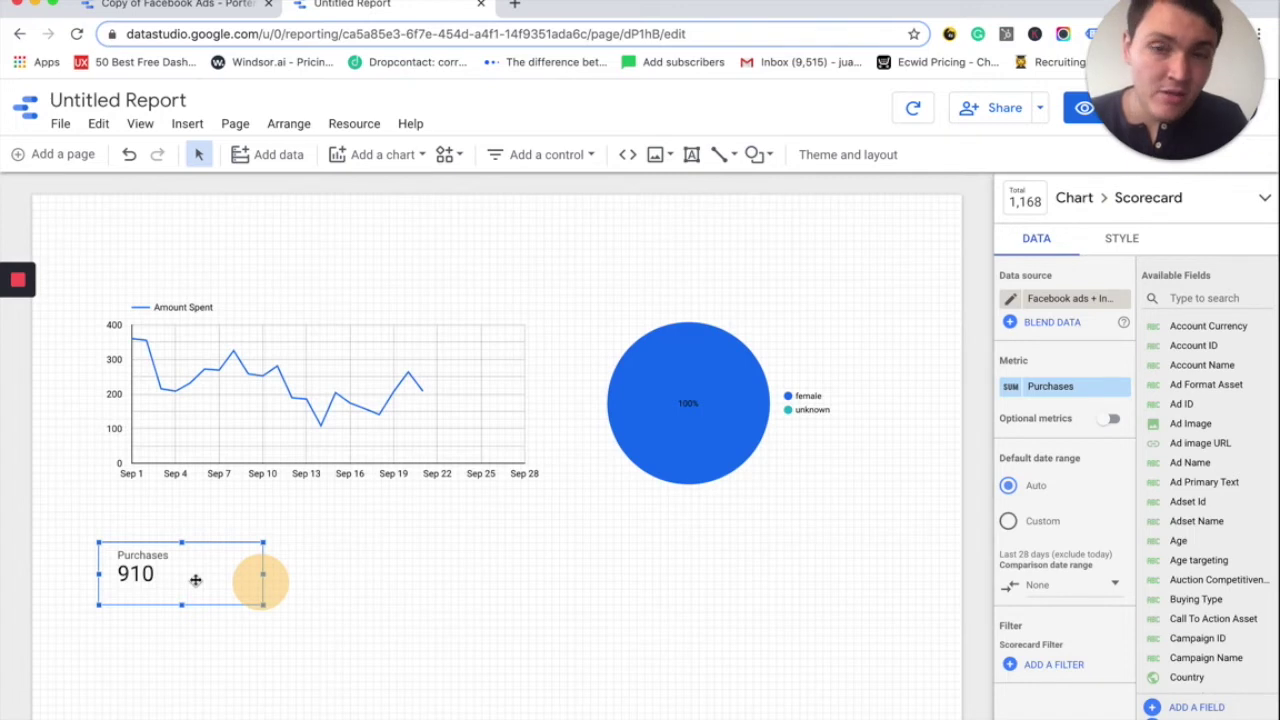
# Pick Date range control from the Insert menu, ready to place it
pyautogui.click(186, 125)
pyautogui.scroll(-2, 226, 358)
pyautogui.scroll(-1, 226, 360)
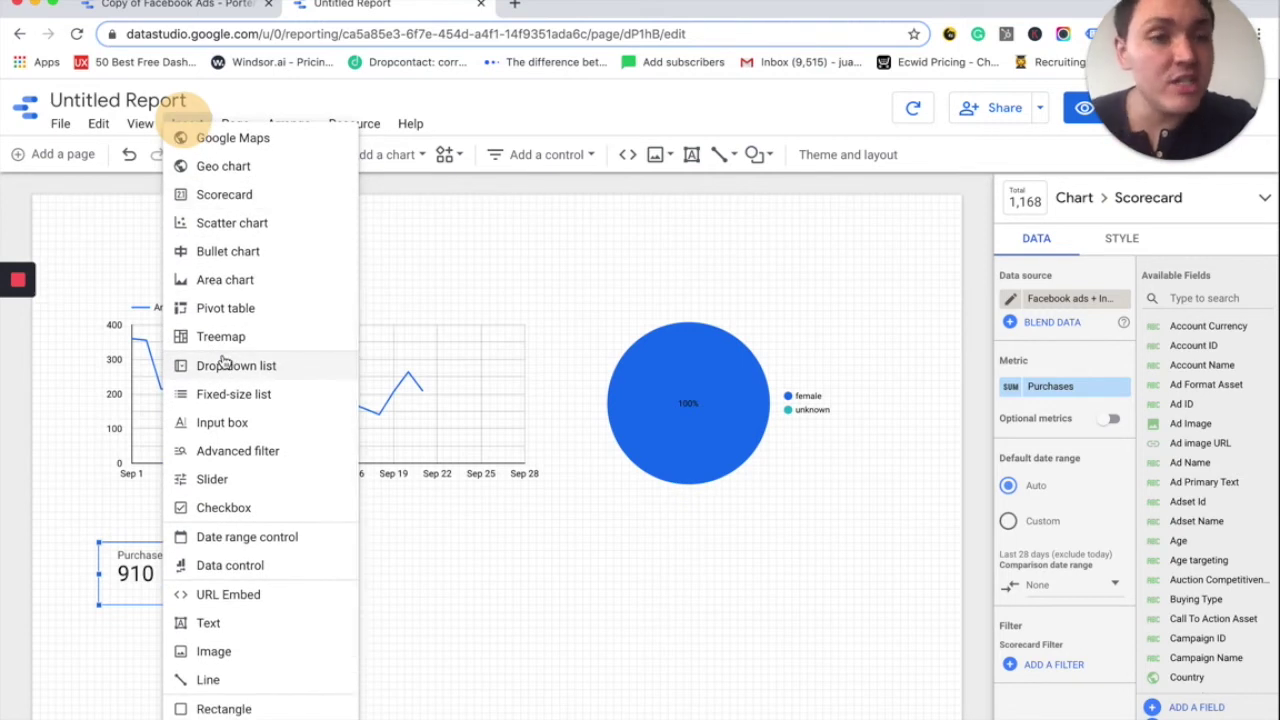
pyautogui.scroll(-1, 240, 425)
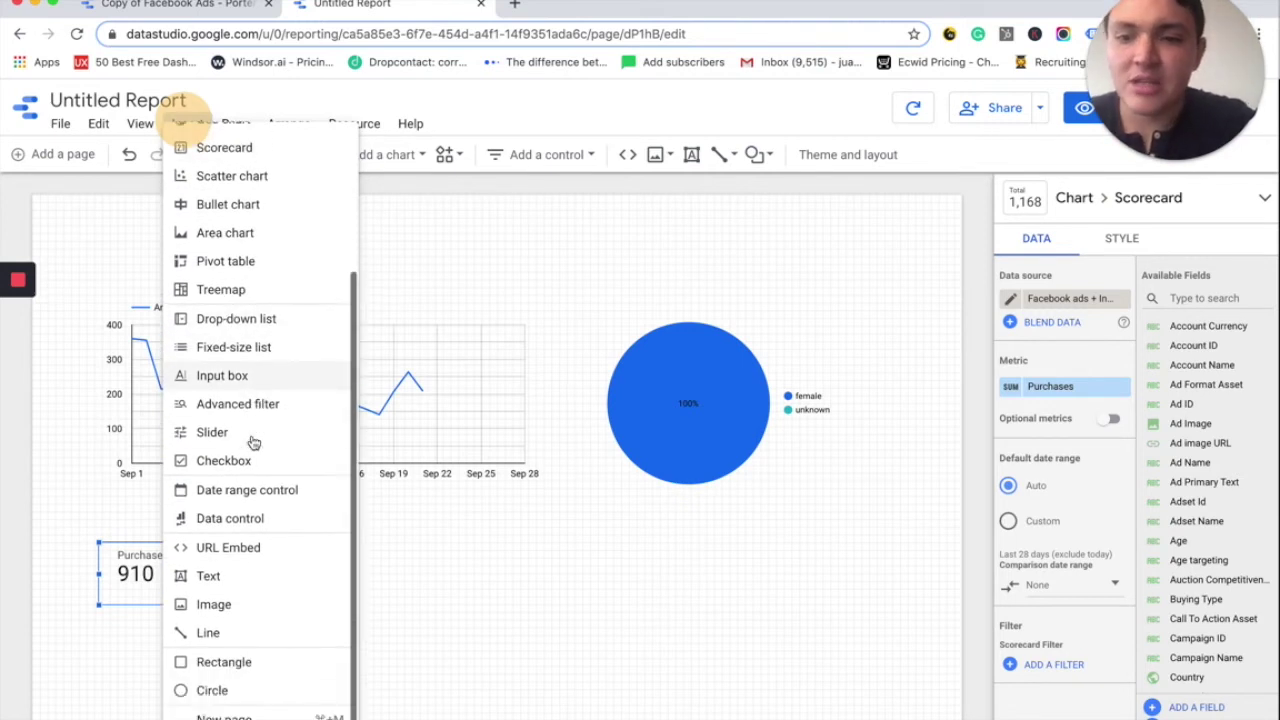
pyautogui.click(248, 491)
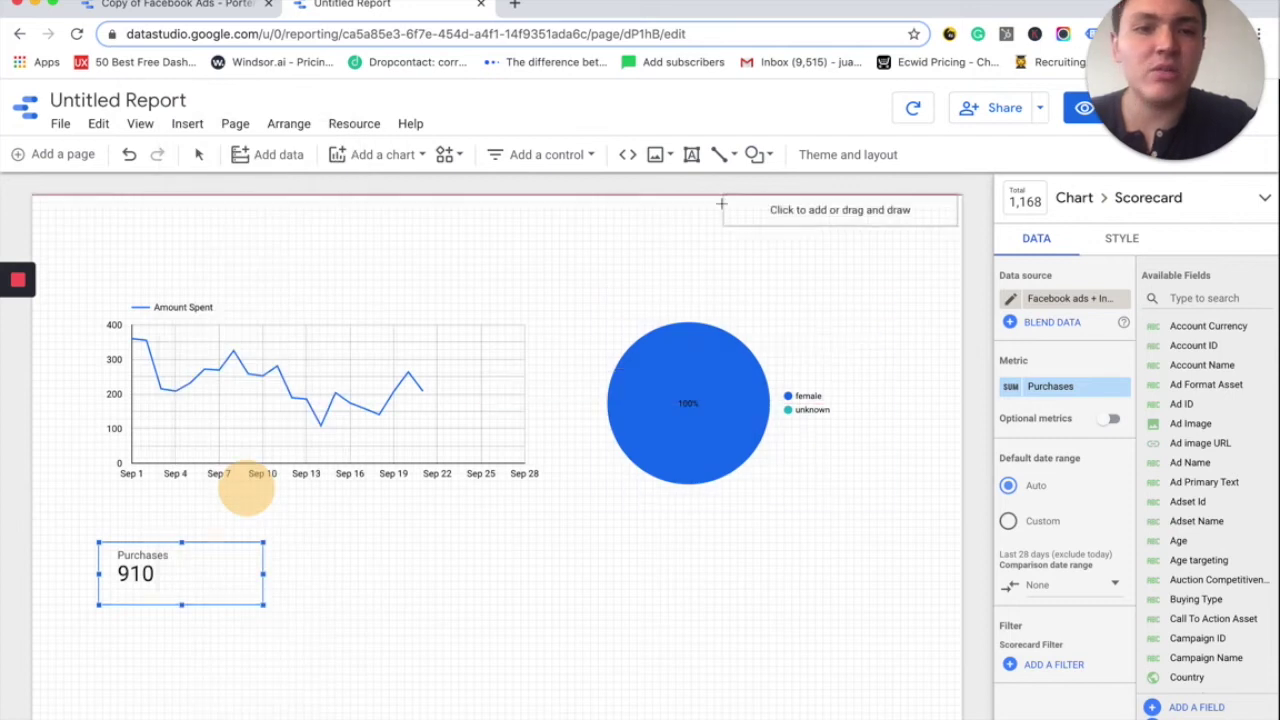
# Place a top-right date range control defaulting to Last month, covering Aug 1–31, 2020
pyautogui.click(677, 222)
pyautogui.moveTo(1141, 80); pyautogui.dragTo(1138, 535)
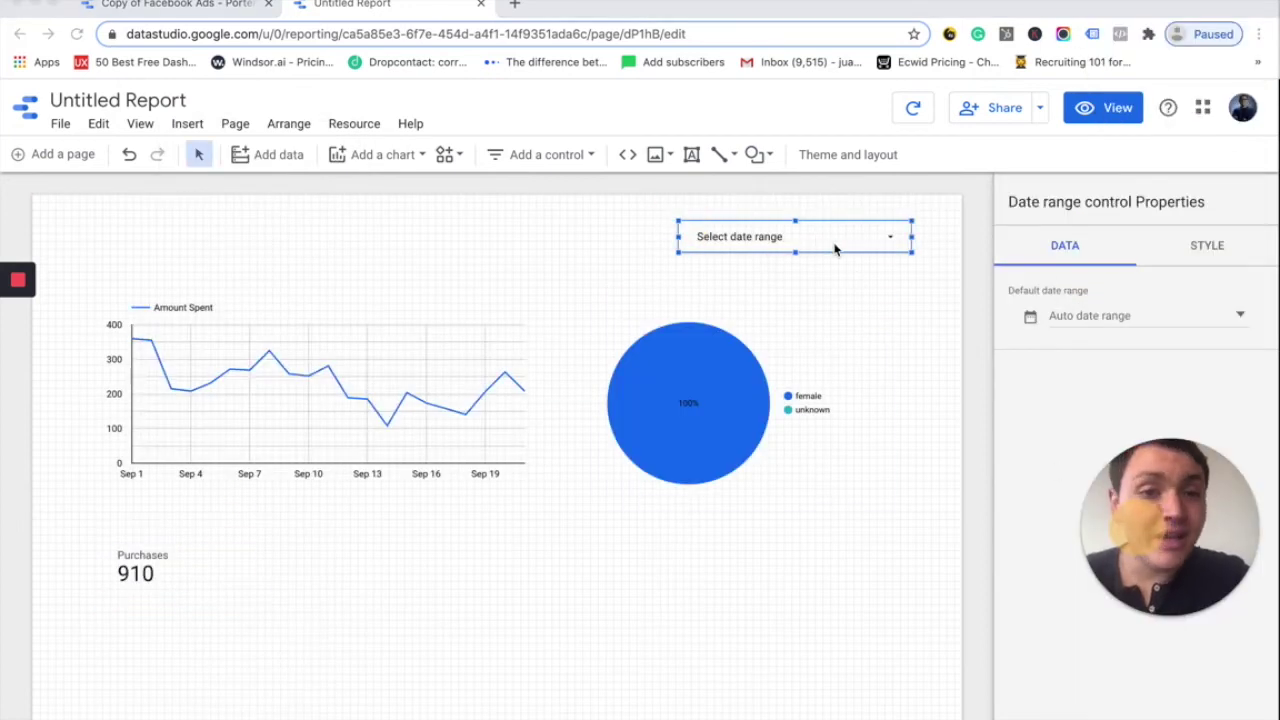
pyautogui.click(1112, 320)
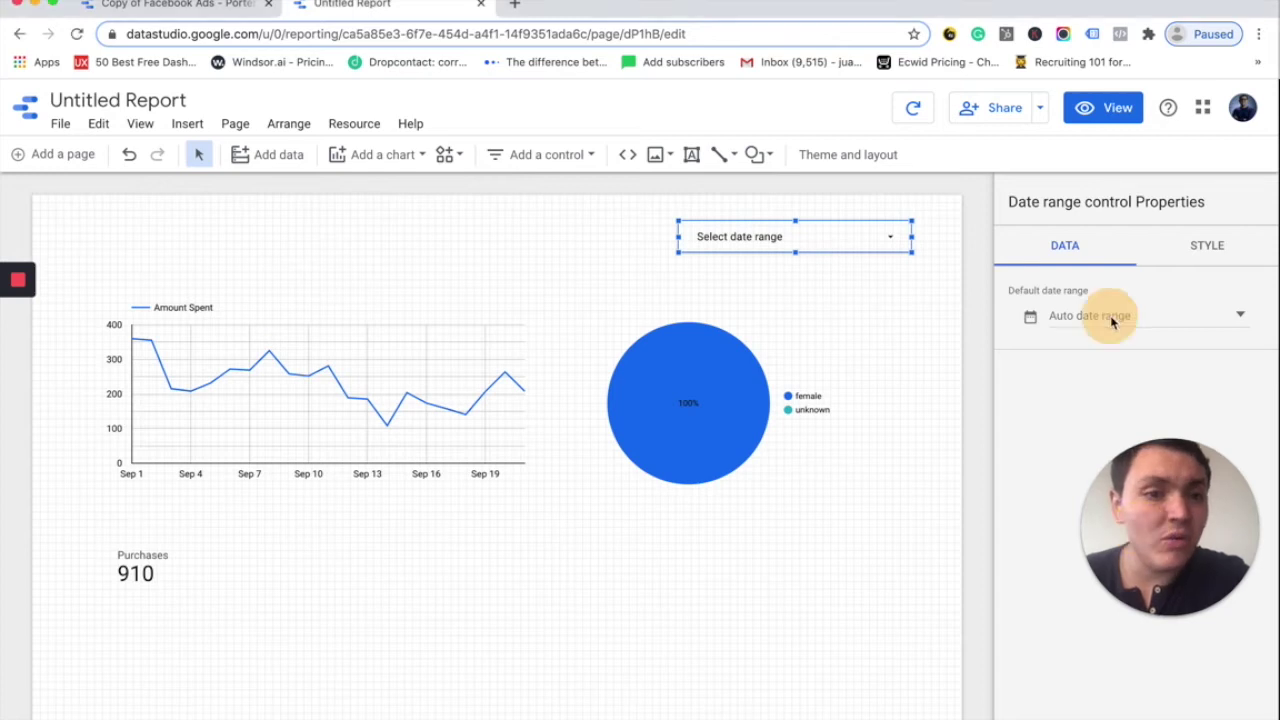
pyautogui.click(1167, 323)
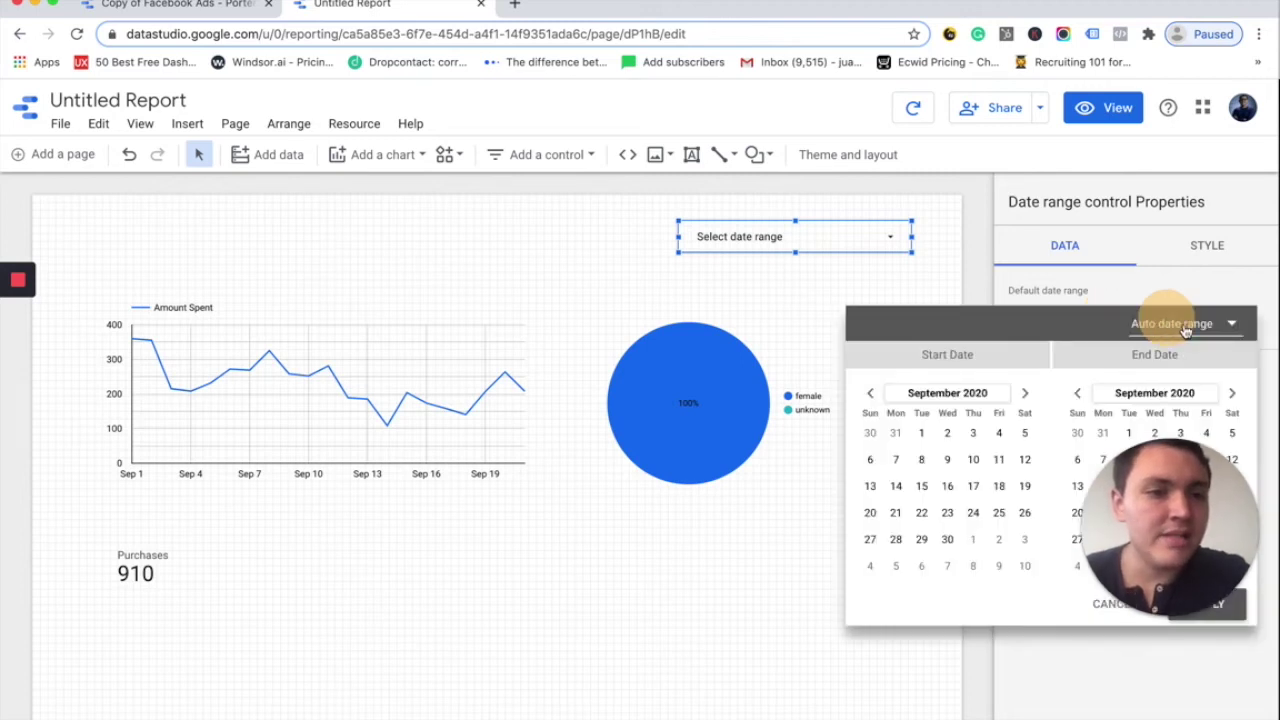
pyautogui.click(1195, 324)
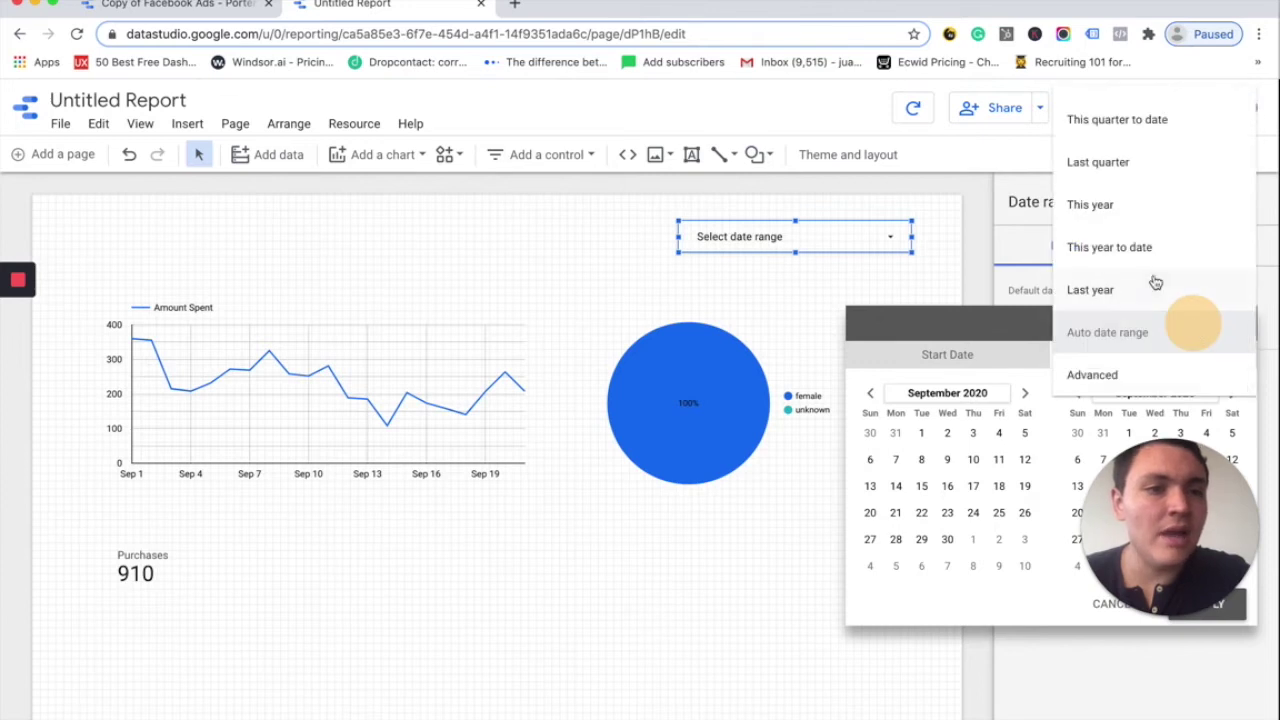
pyautogui.scroll(4, 1152, 280)
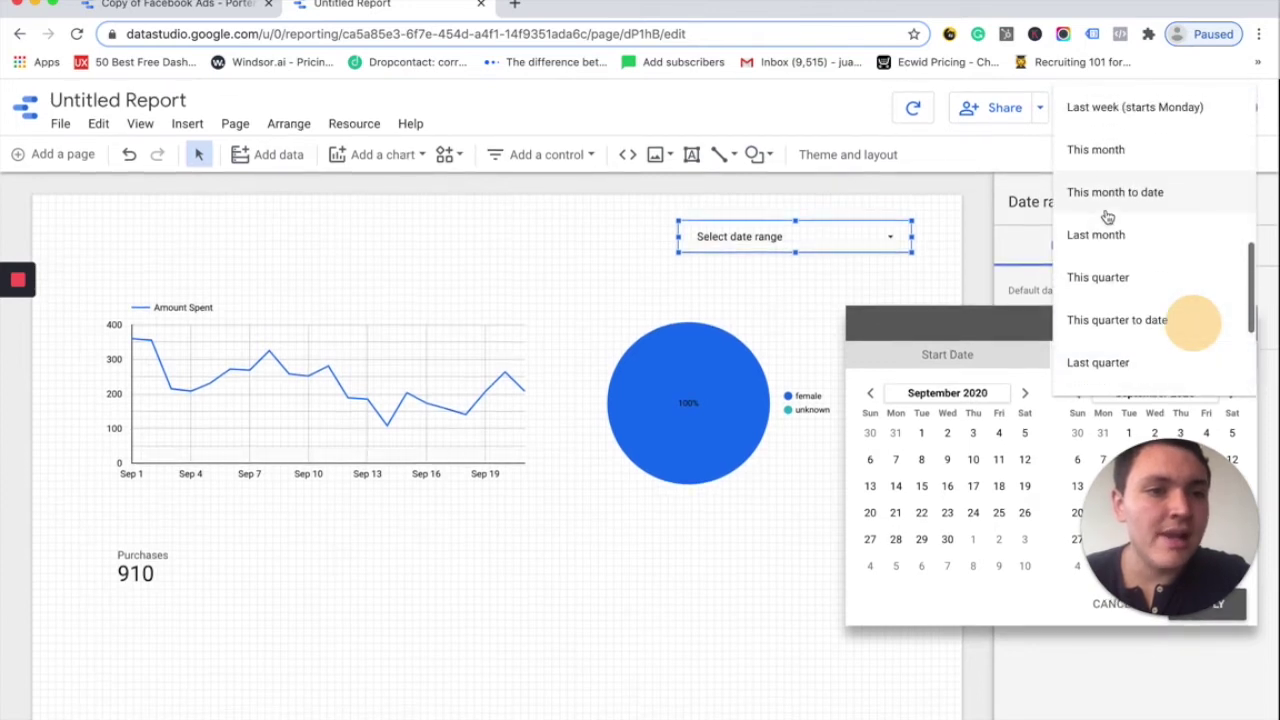
pyautogui.click(1108, 234)
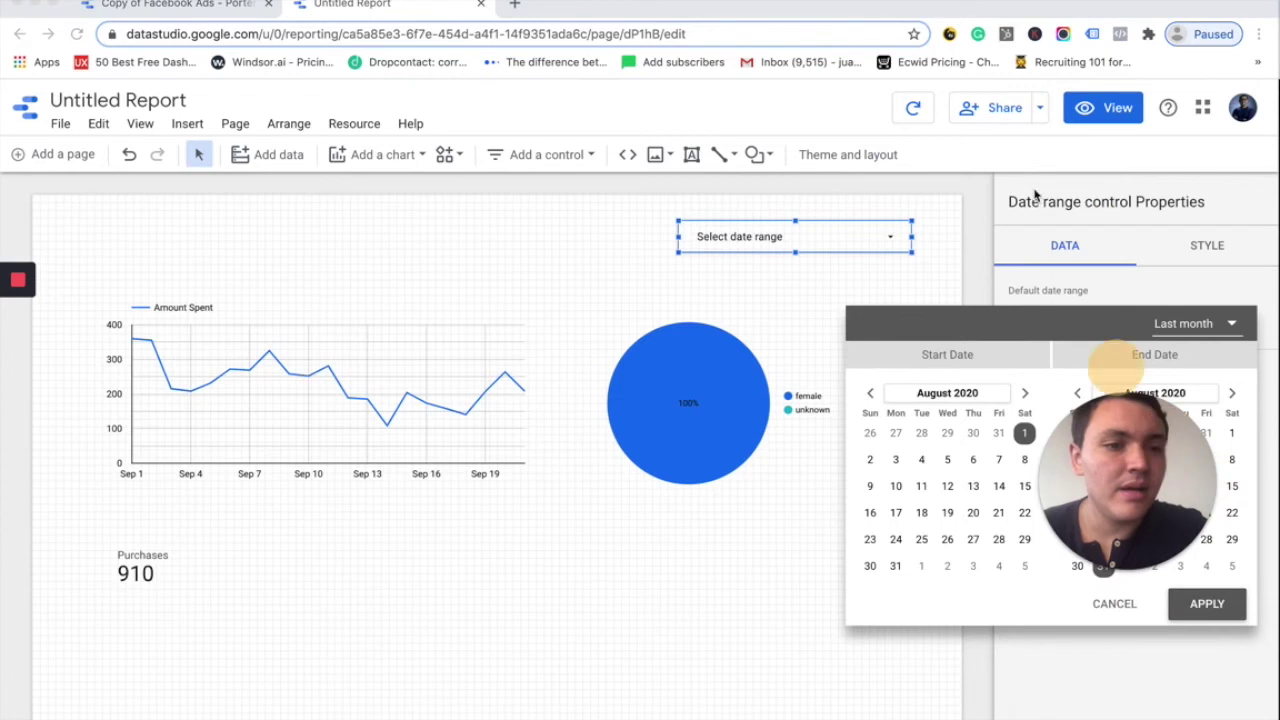
pyautogui.click(1207, 606)
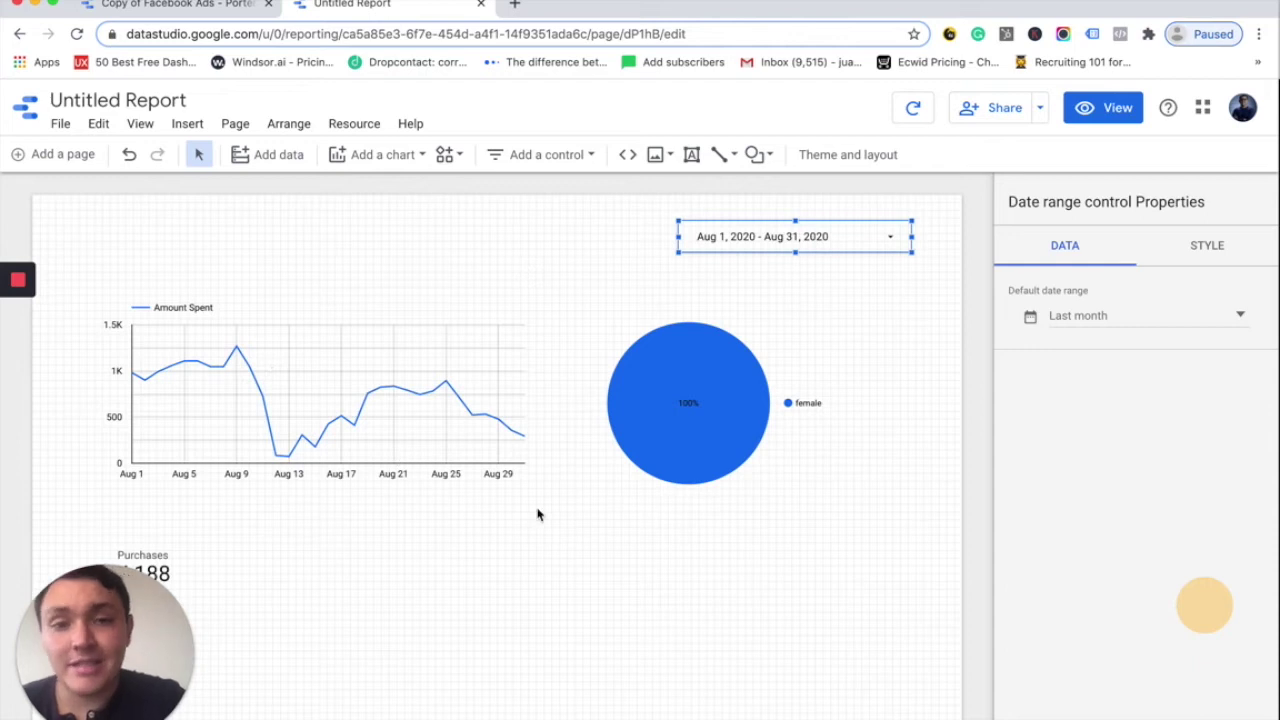
pyautogui.click(489, 591)
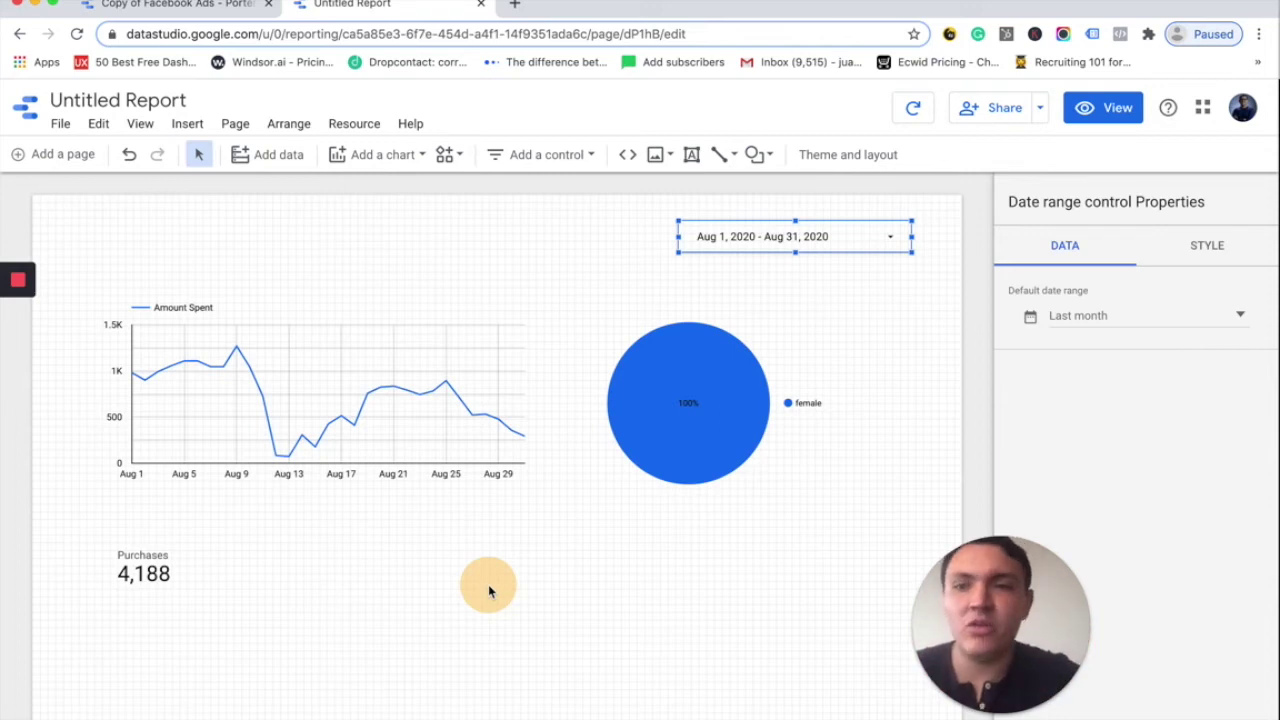
# Insert a geo chart below the pie chart and stretch it wider
pyautogui.click(187, 124)
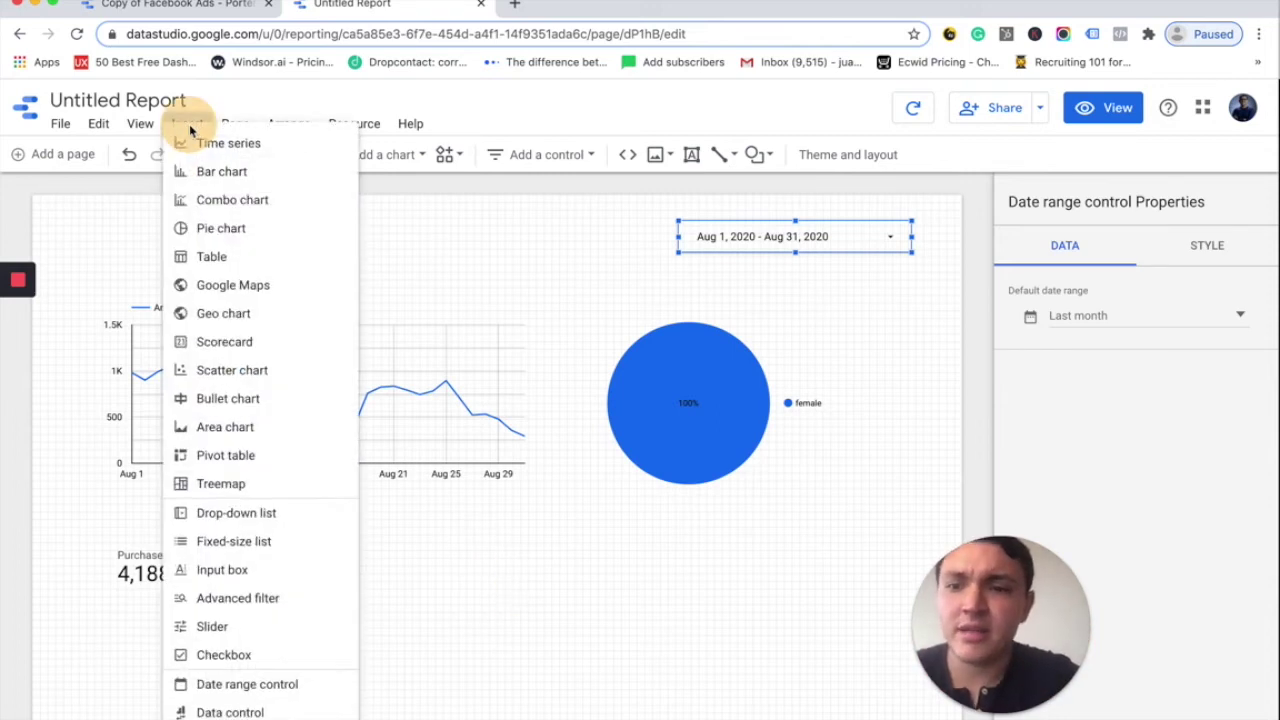
pyautogui.scroll(-1, 216, 305)
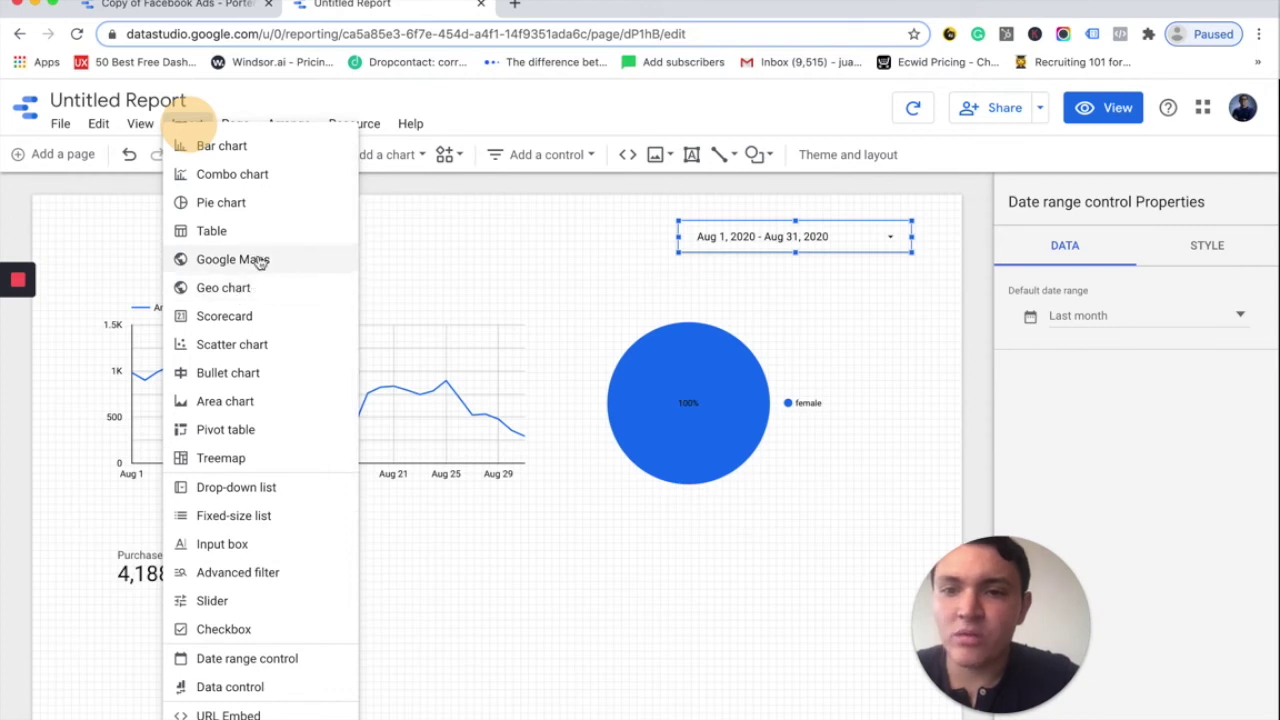
pyautogui.click(244, 283)
pyautogui.scroll(-1, 403, 515)
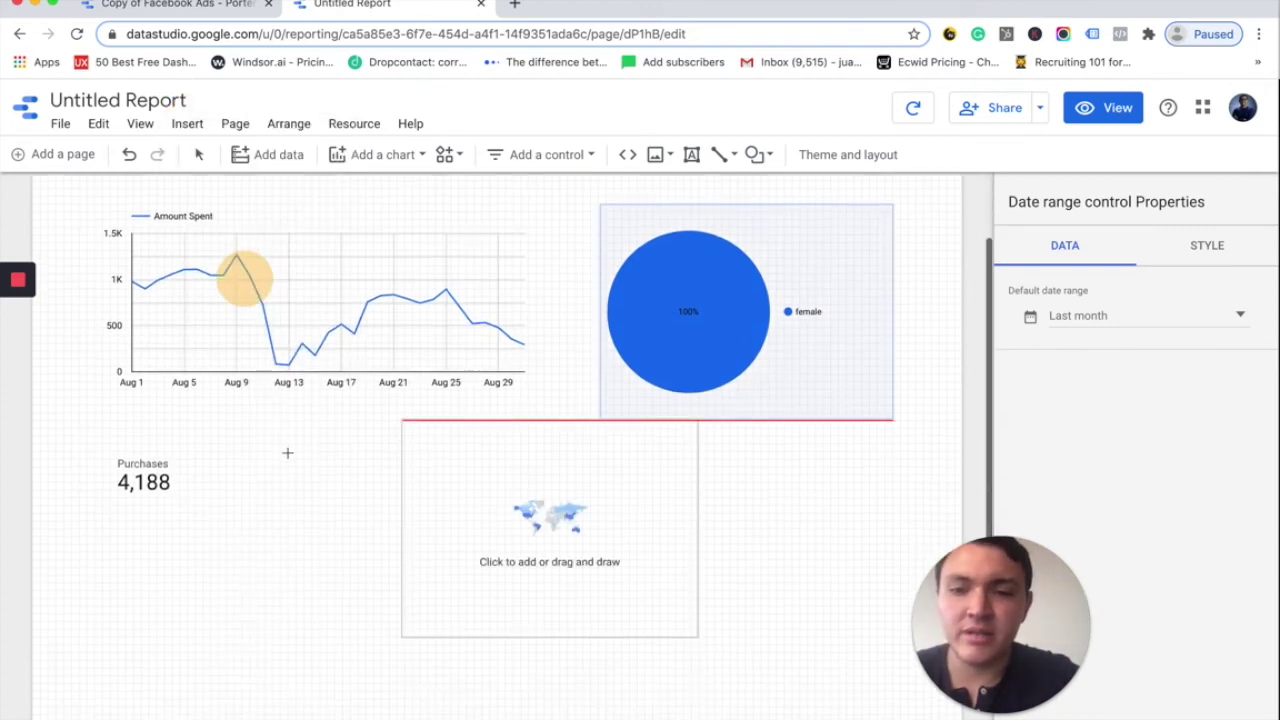
pyautogui.click(289, 457)
pyautogui.moveTo(589, 566); pyautogui.dragTo(855, 566)
pyautogui.click(650, 551)
# Set the geo chart to show Purchases by Country and narrow it from the left
pyautogui.moveTo(1060, 397)
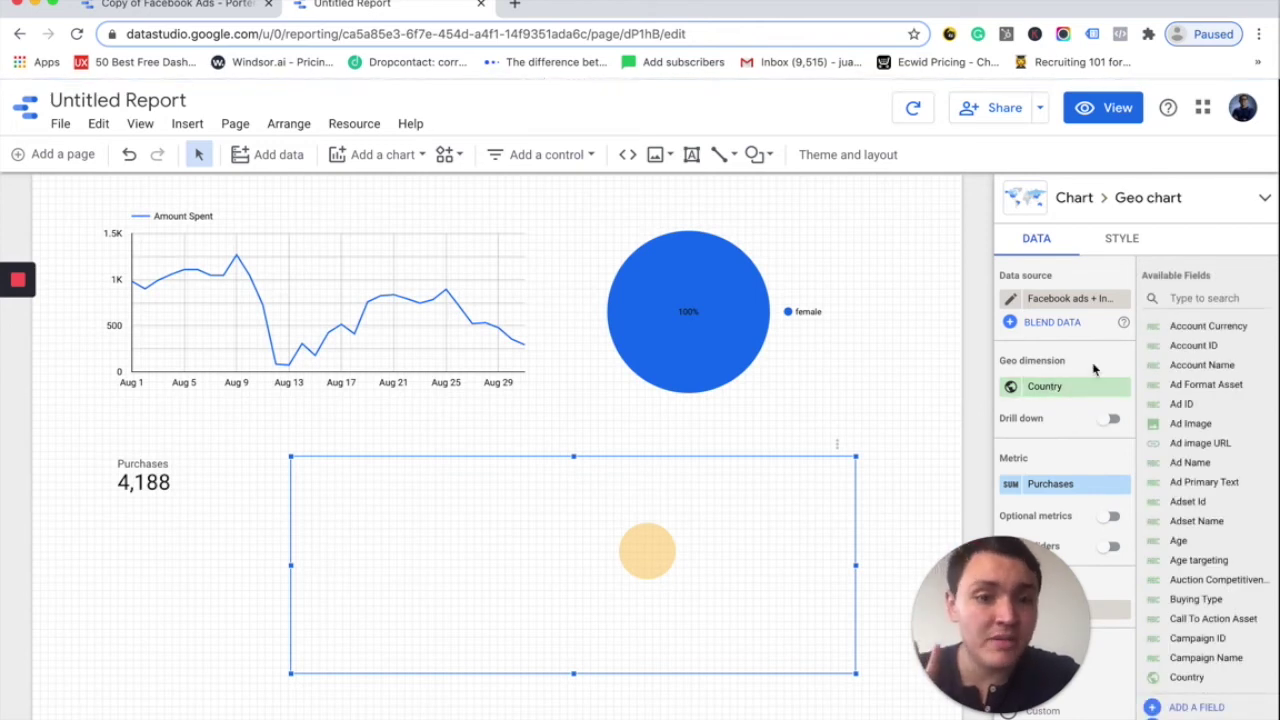
pyautogui.click(1199, 296)
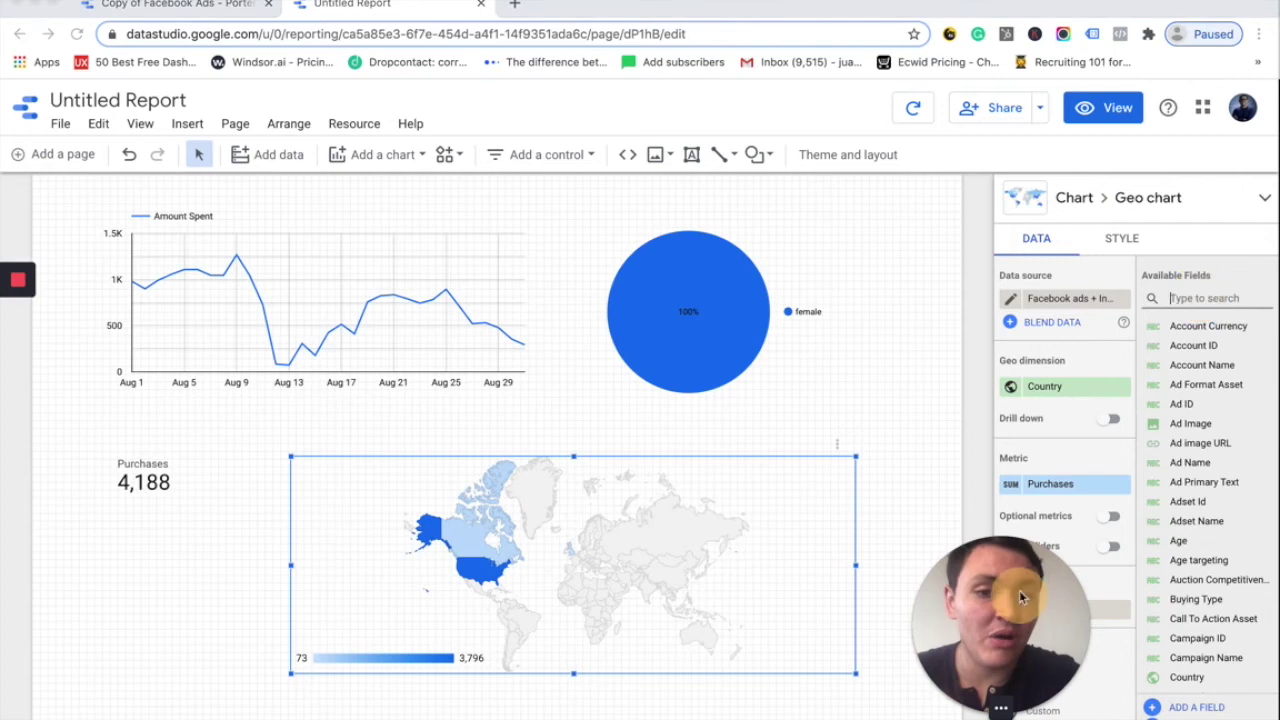
pyautogui.moveTo(1019, 590); pyautogui.dragTo(1020, 380)
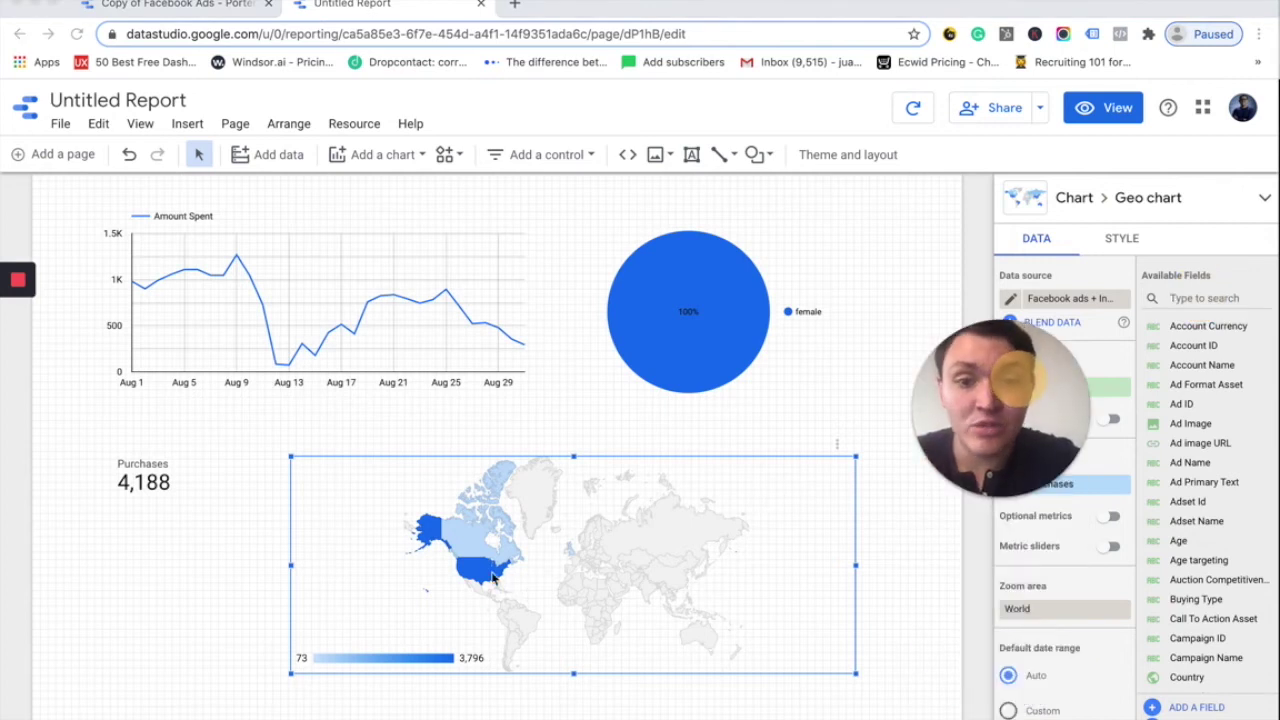
pyautogui.moveTo(965, 424); pyautogui.dragTo(1010, 262)
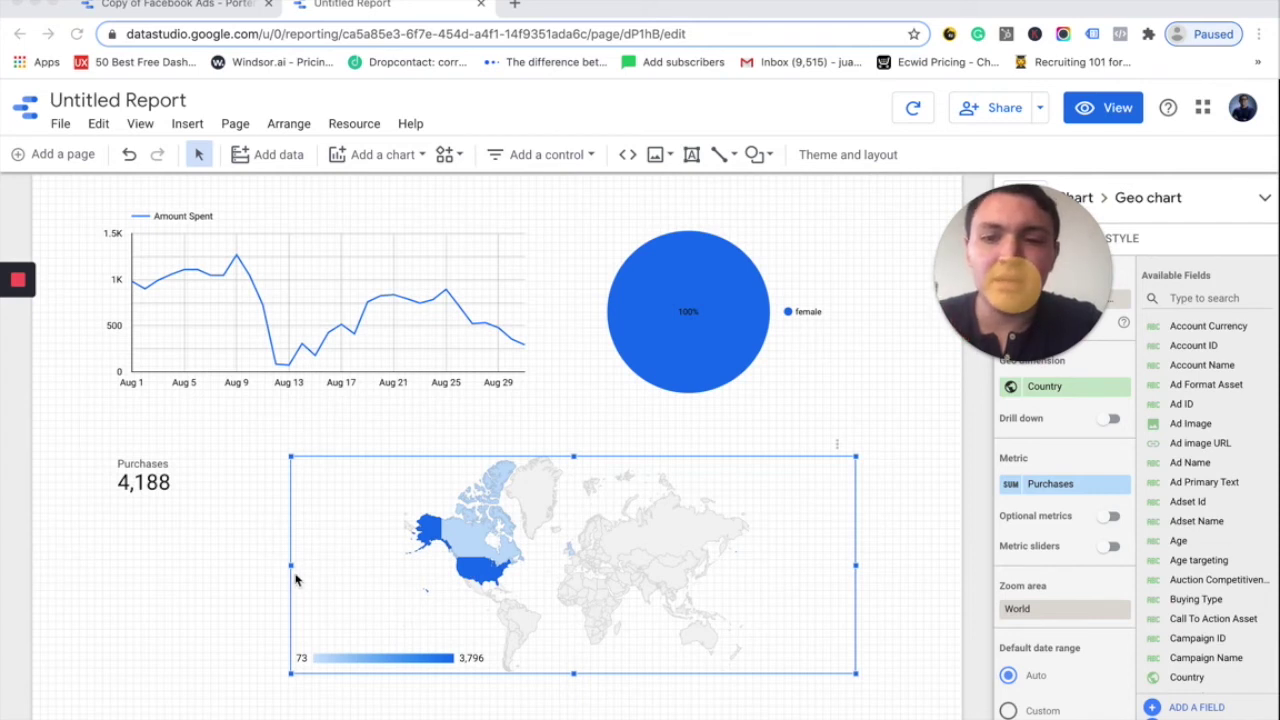
pyautogui.moveTo(295, 567); pyautogui.dragTo(622, 563)
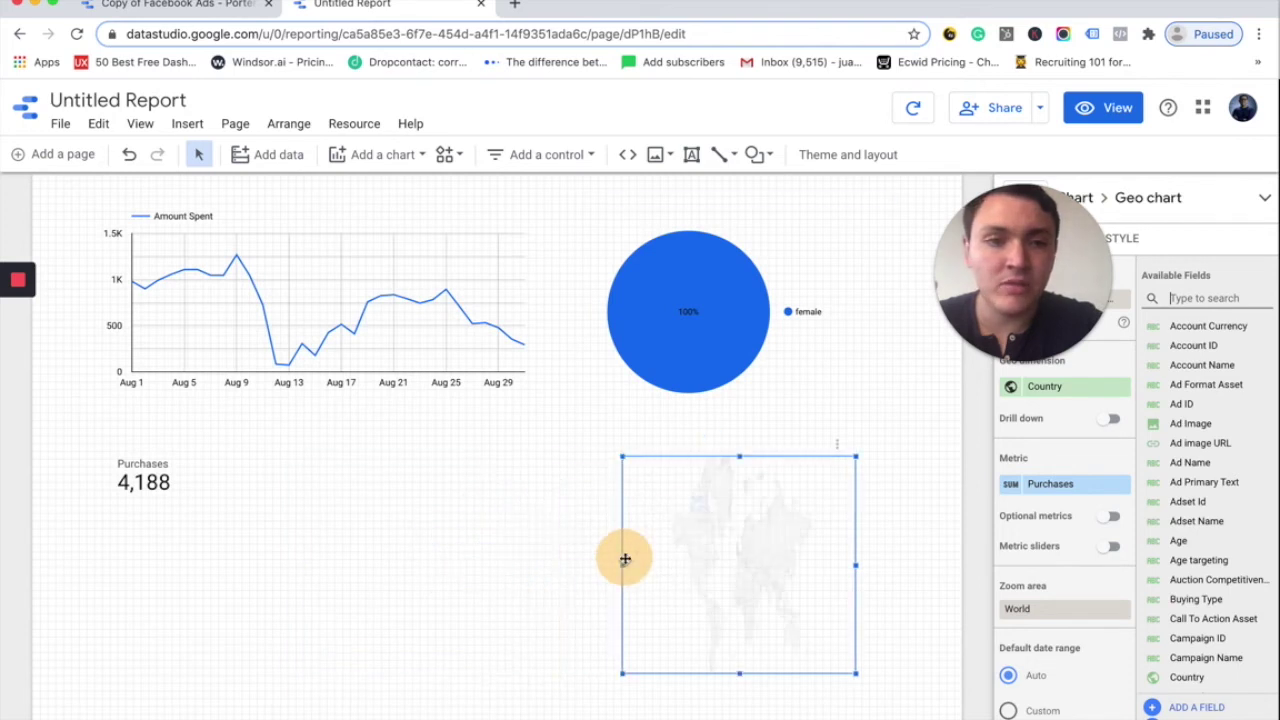
# Insert a table between the Purchases scorecard and map, changing its dimension from Date to Region
pyautogui.click(185, 125)
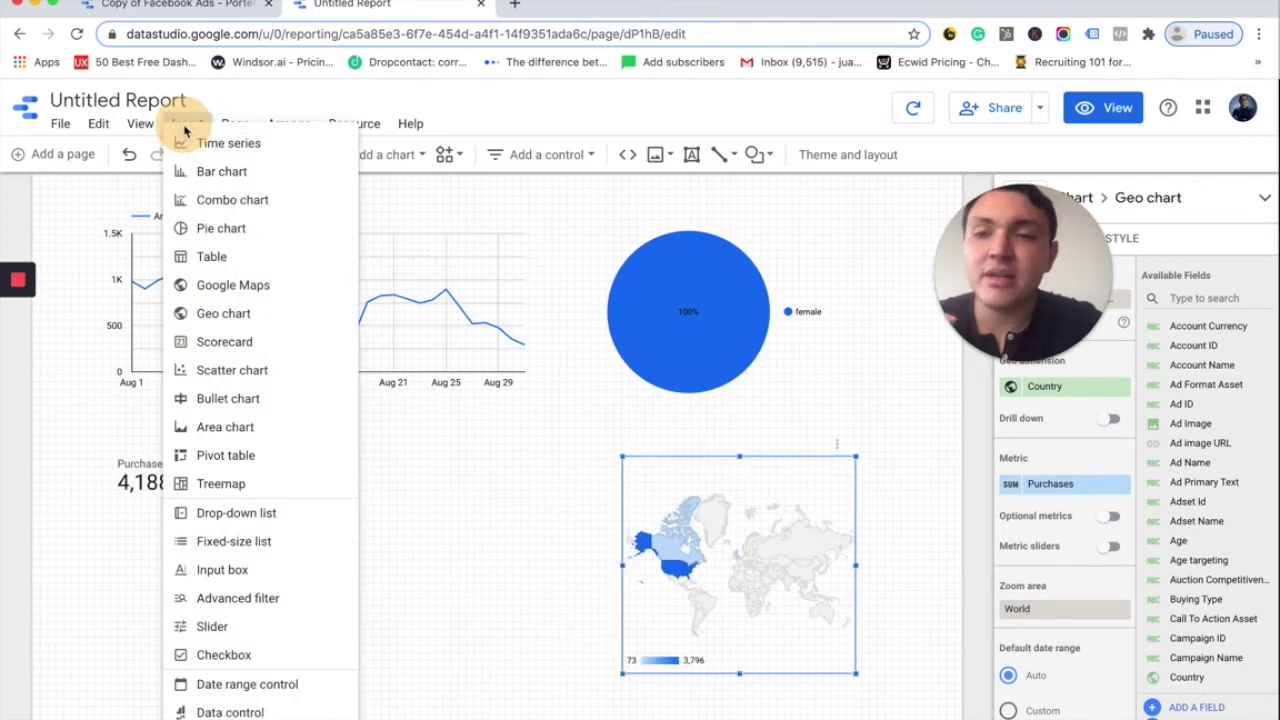
pyautogui.click(236, 251)
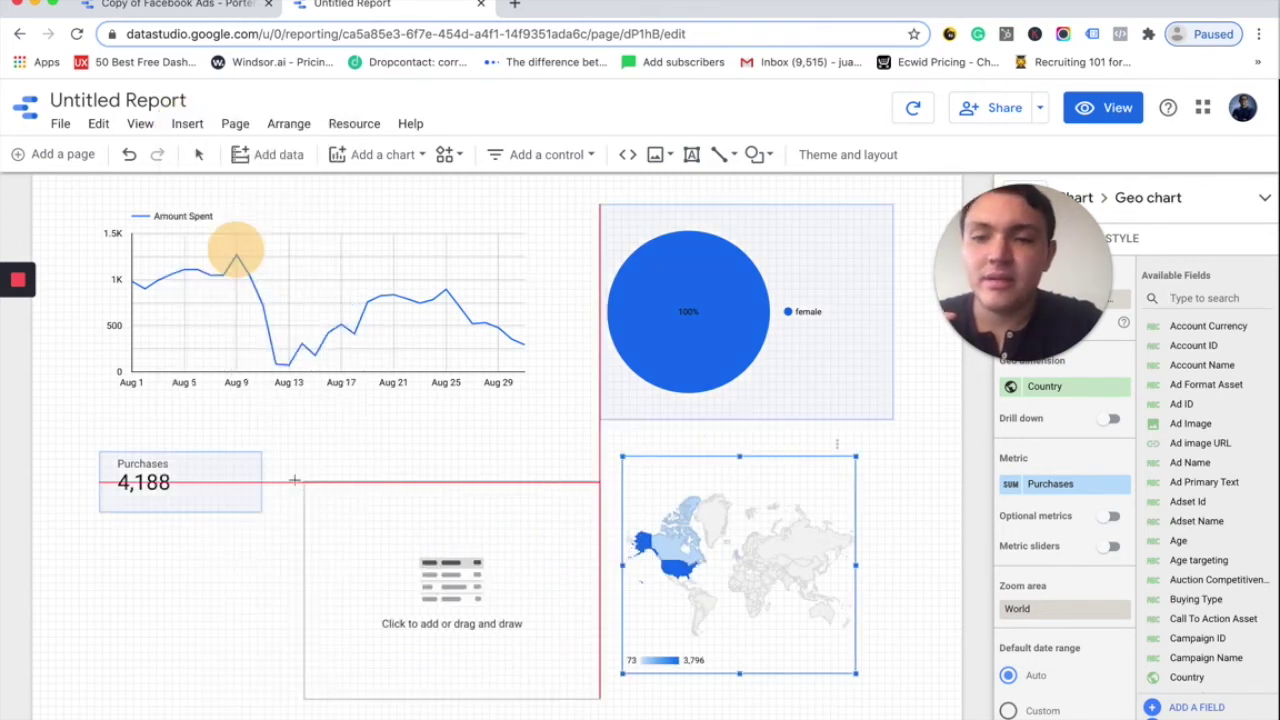
pyautogui.click(281, 457)
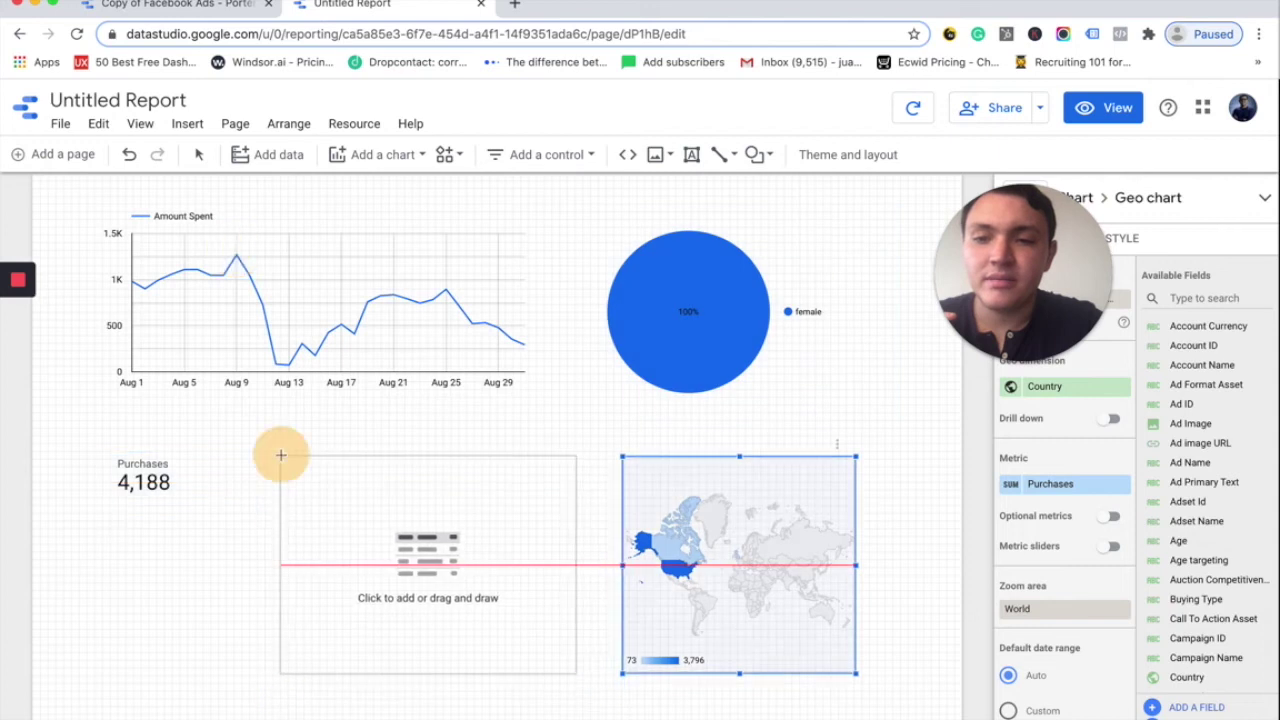
pyautogui.click(480, 573)
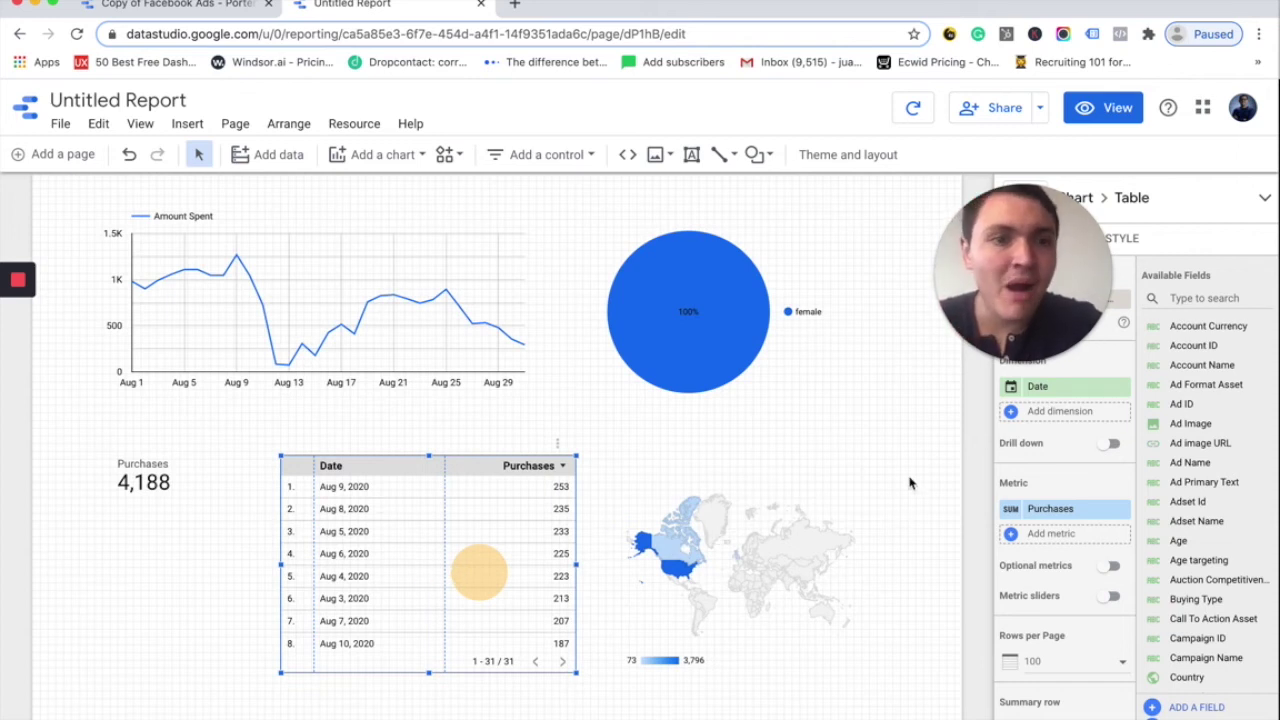
pyautogui.click(1060, 388)
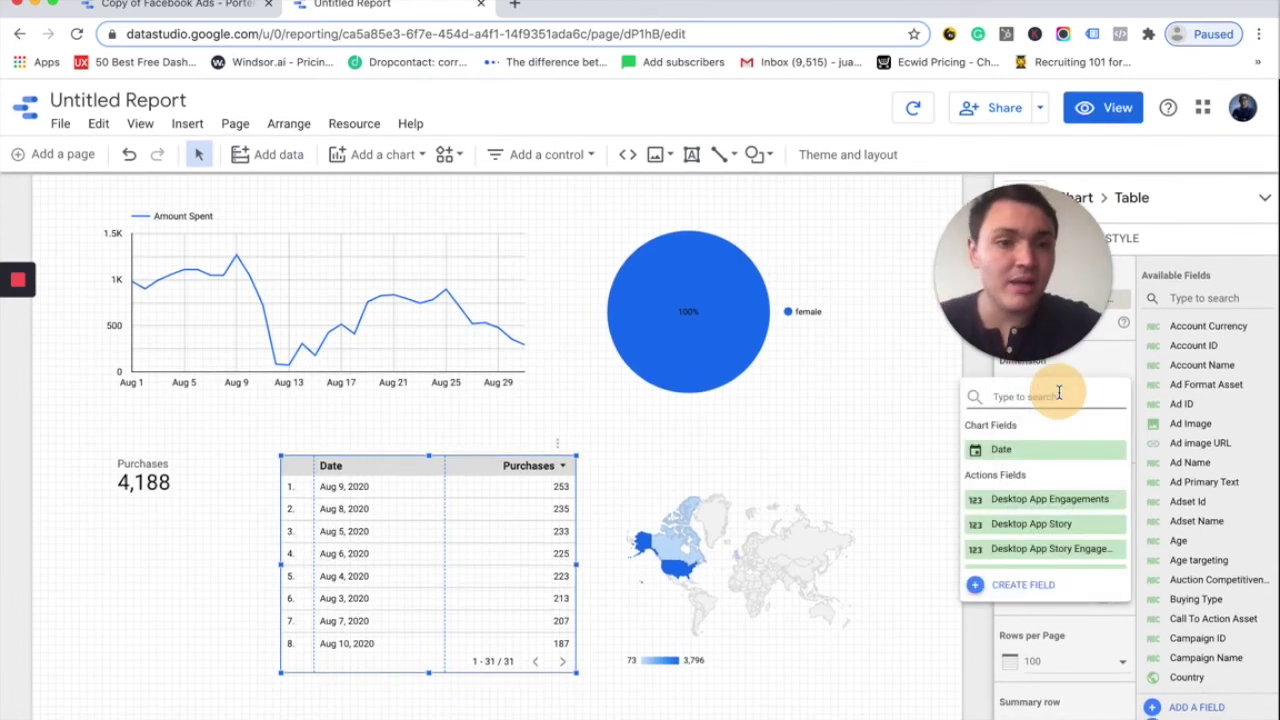
pyautogui.write('region')
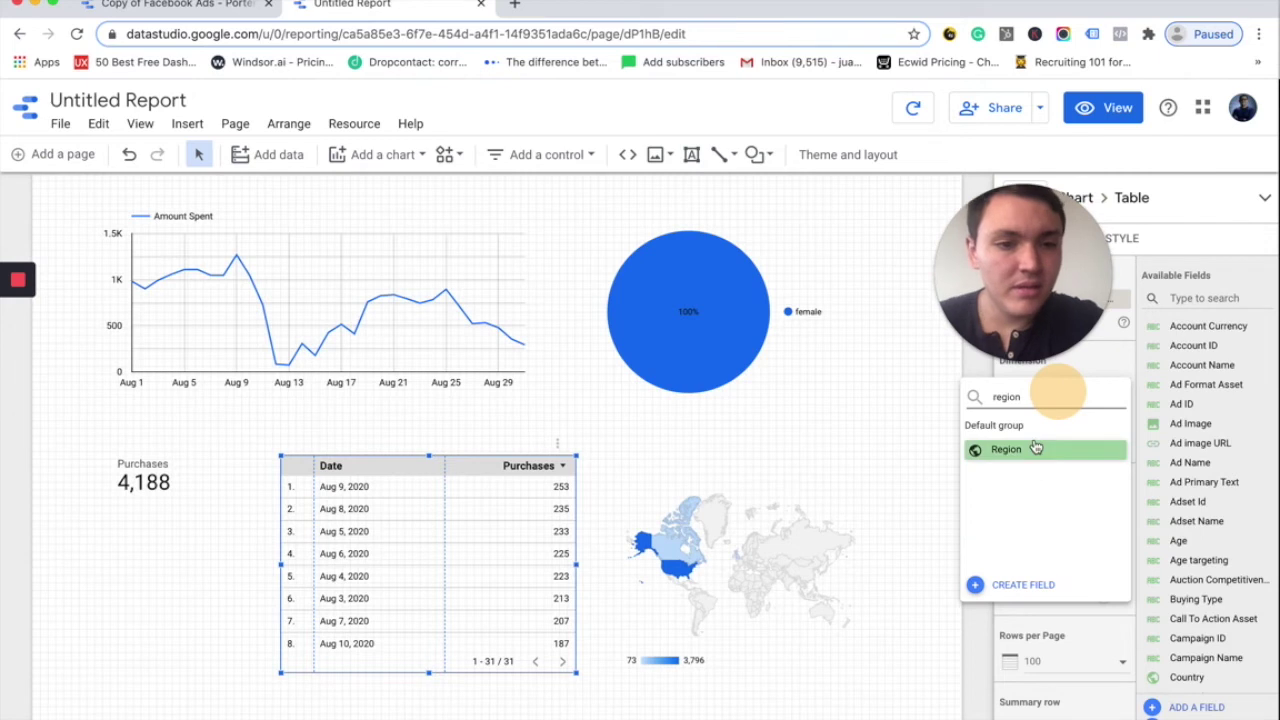
pyautogui.click(1036, 447)
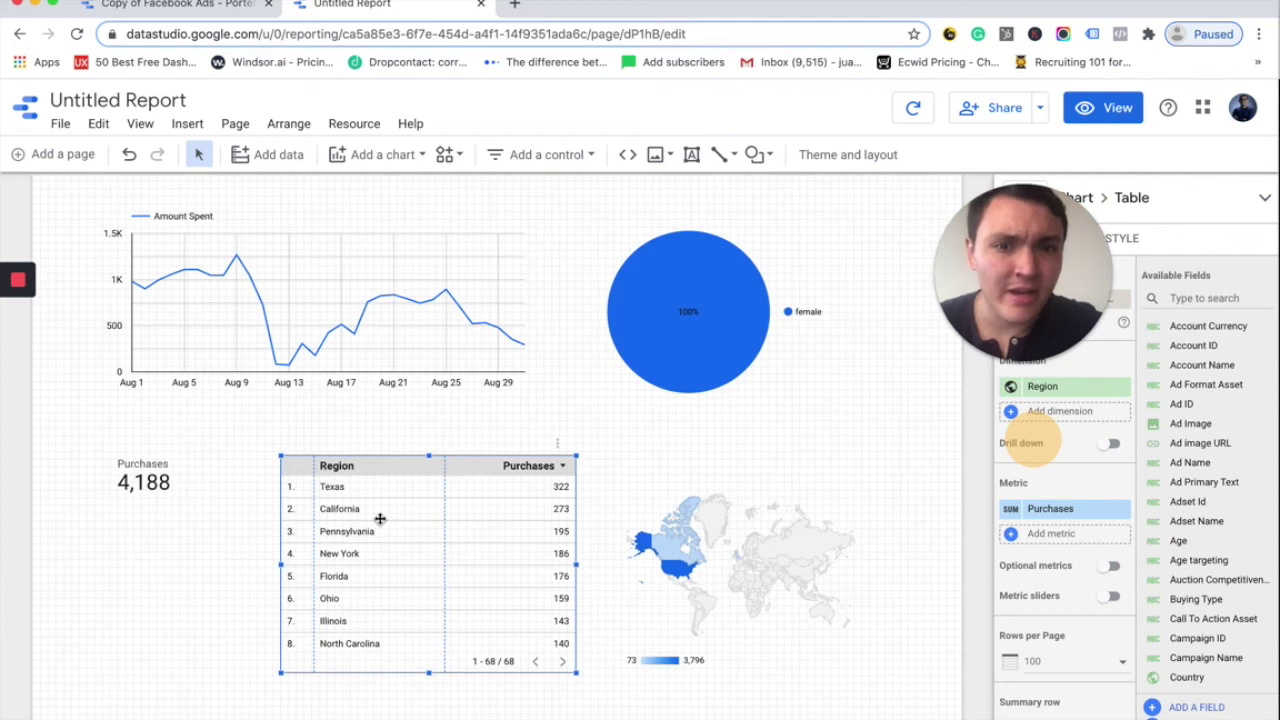
# Delete every chart on the page except the date range control
pyautogui.scroll(1, 380, 518)
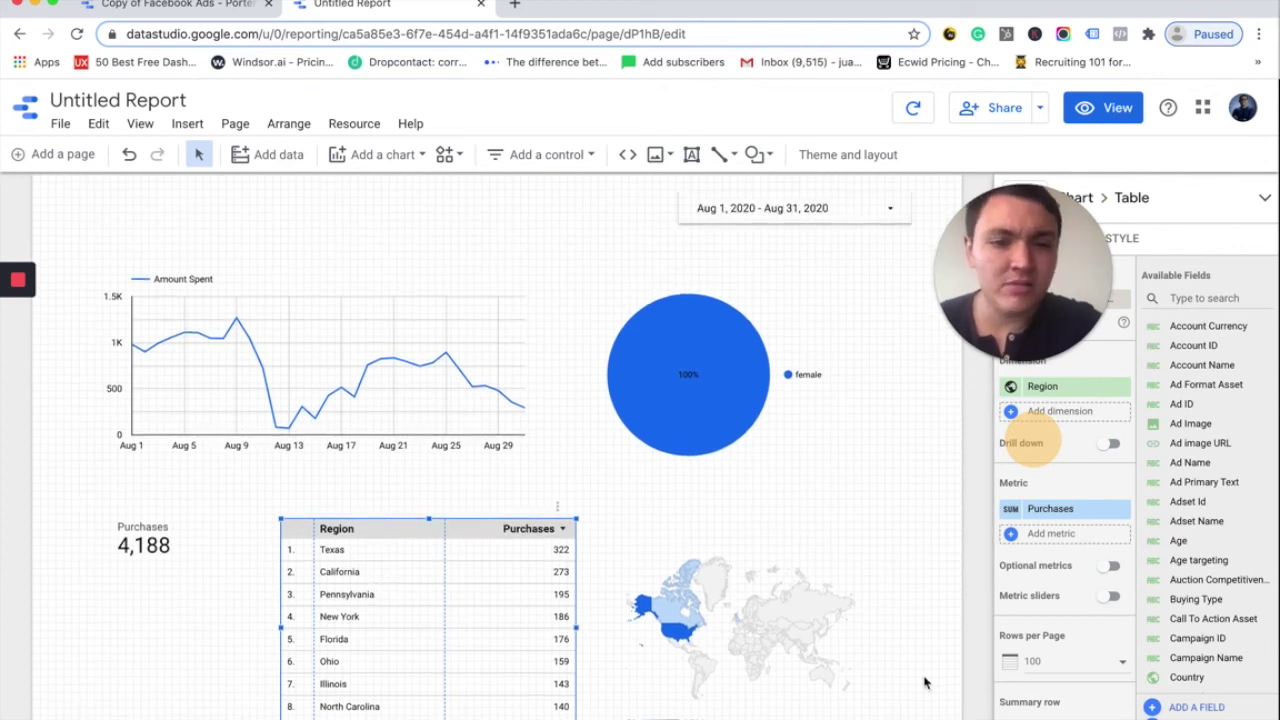
pyautogui.moveTo(596, 391); pyautogui.dragTo(109, 314)
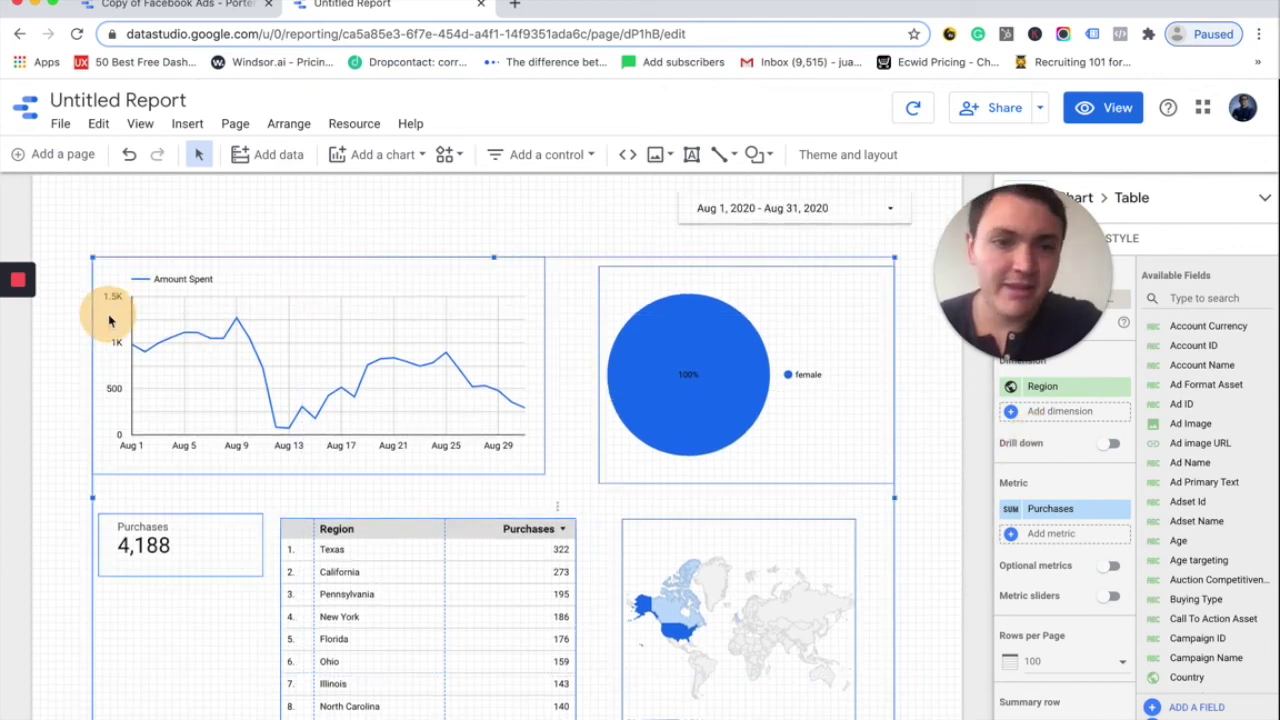
pyautogui.press('Delete')
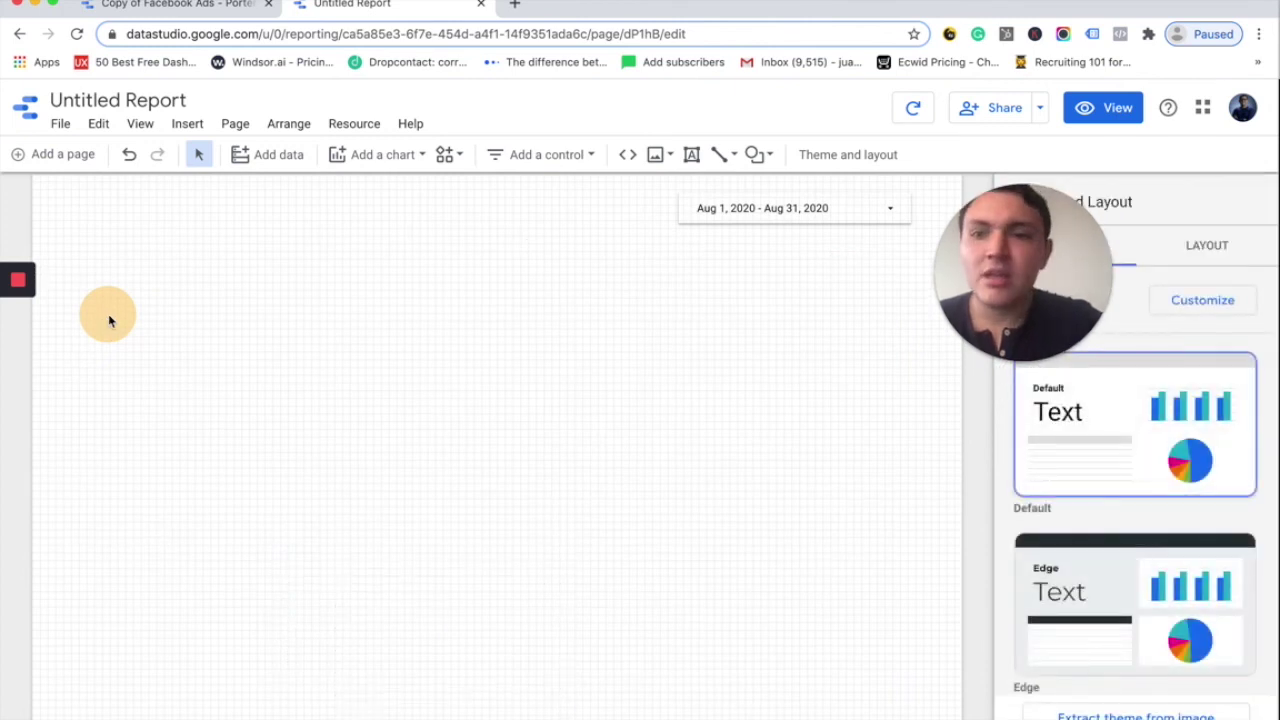
# Insert a new table at the top left of the canvas
pyautogui.click(184, 123)
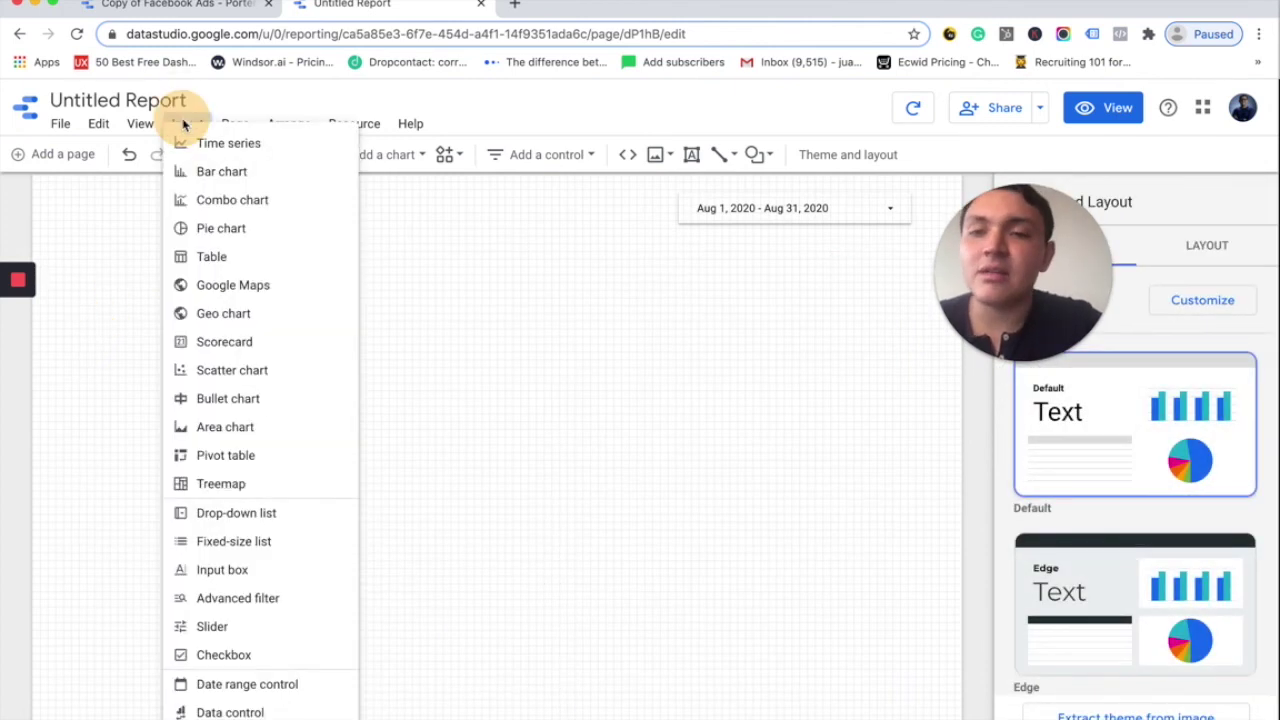
pyautogui.click(237, 254)
pyautogui.click(123, 300)
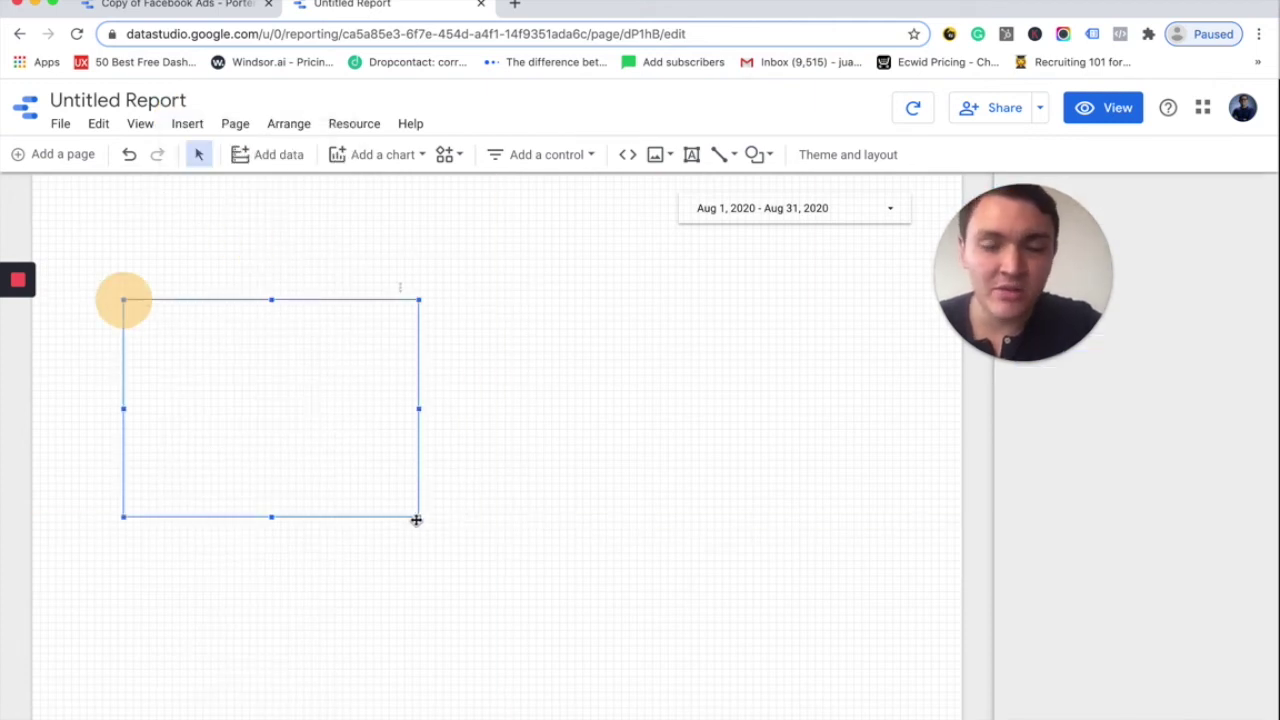
# Enlarge the new table across the page and narrow its Ad Image column
pyautogui.click(416, 519)
pyautogui.moveTo(773, 632); pyautogui.dragTo(816, 645)
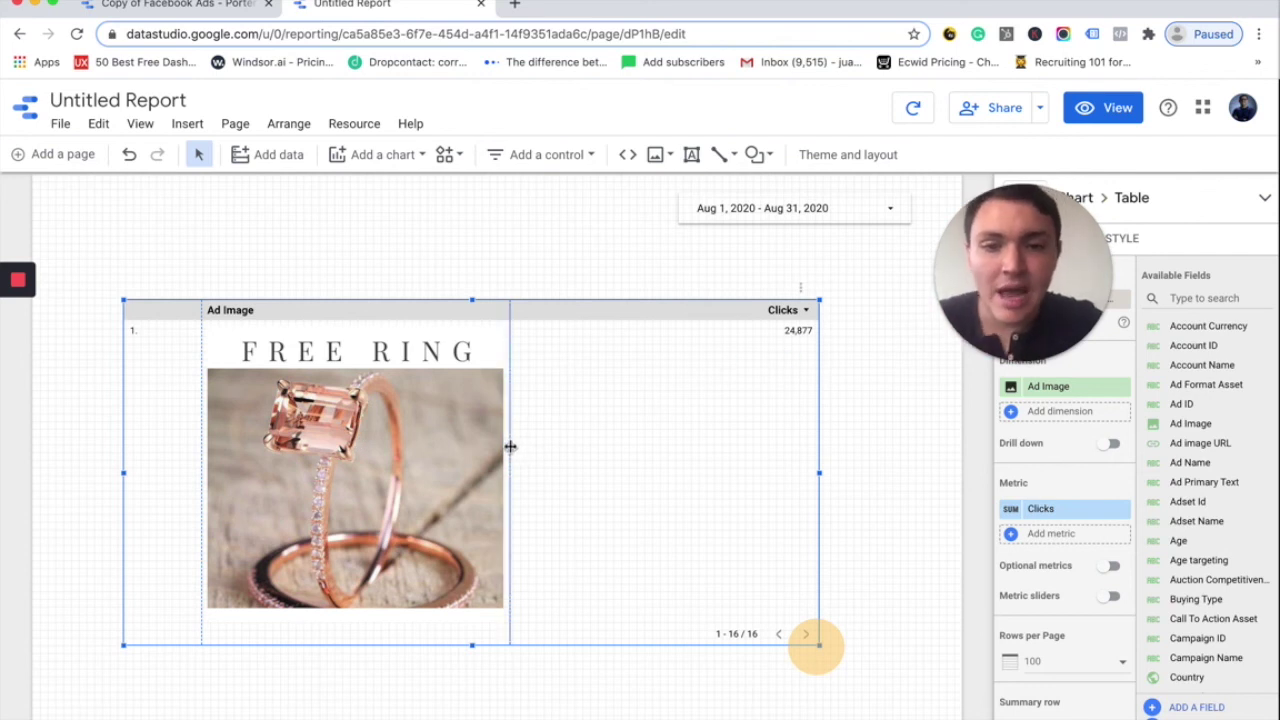
pyautogui.moveTo(509, 446); pyautogui.dragTo(299, 438)
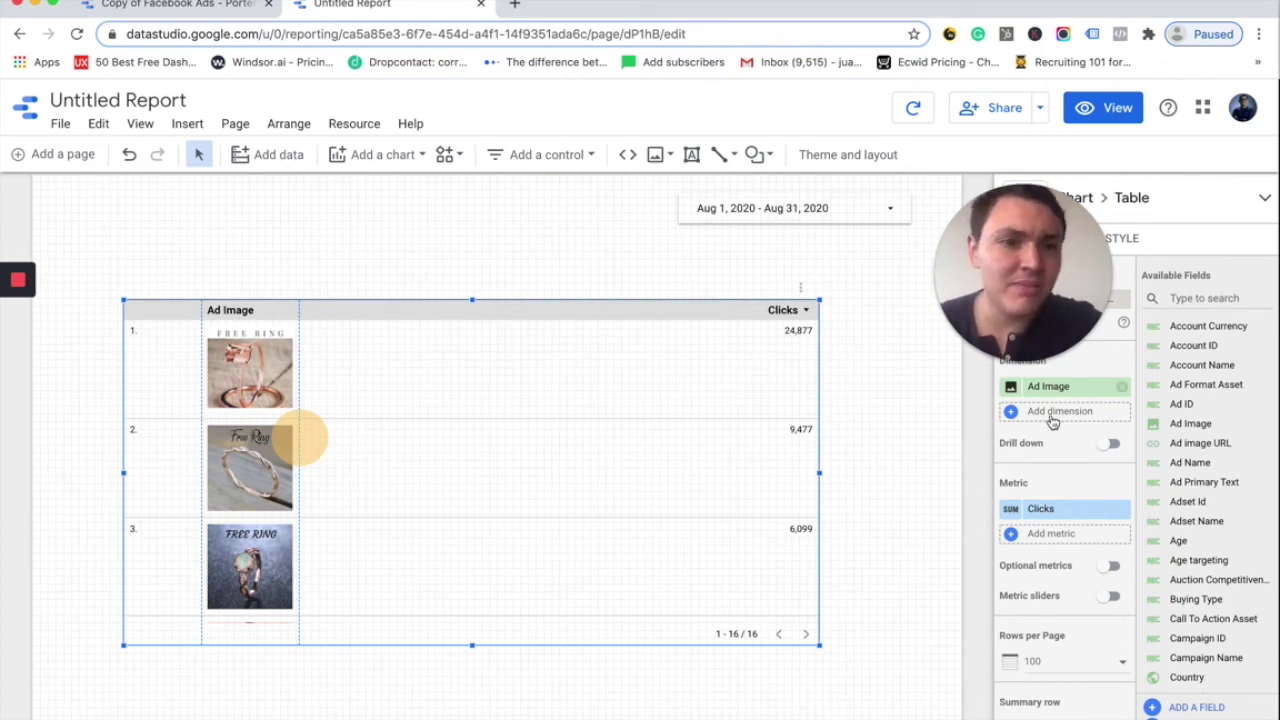
# Add Ad Name as a table dimension and widen its column so names show fully
pyautogui.click(1010, 416)
pyautogui.write('ad name')
pyautogui.click(1010, 474)
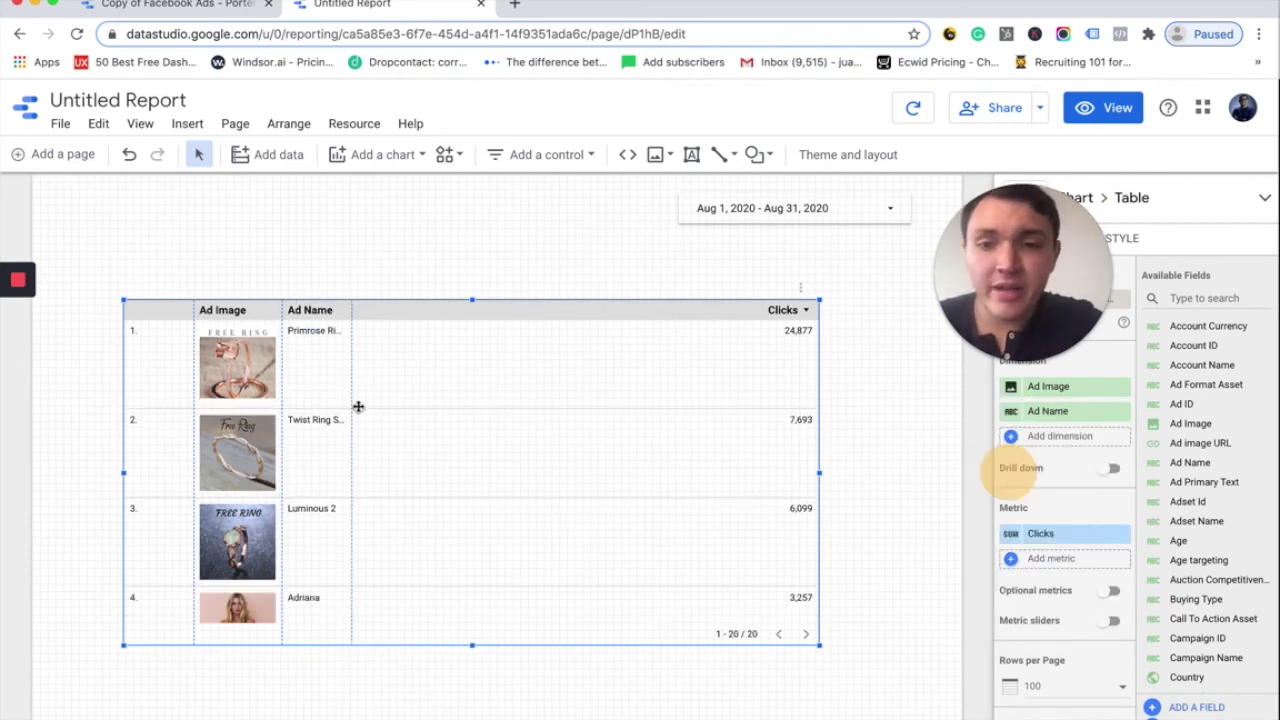
pyautogui.moveTo(352, 405); pyautogui.dragTo(436, 411)
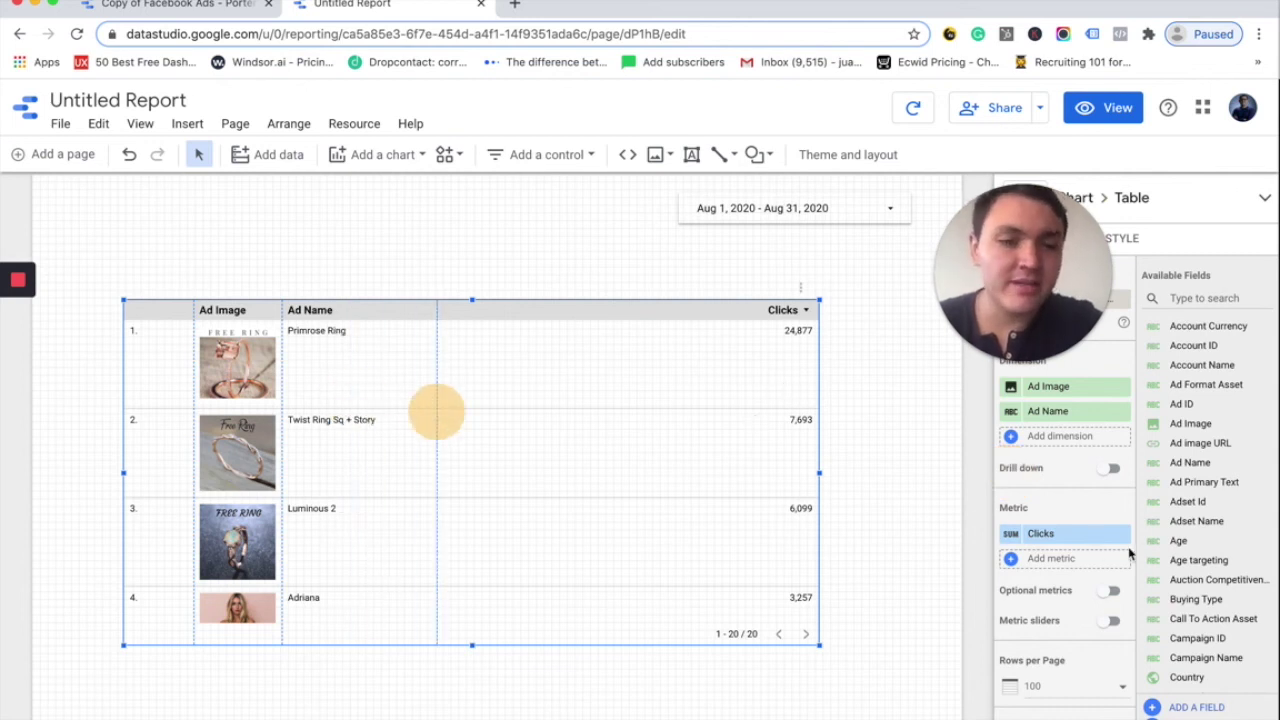
# Add CTR (Link) and Impressions metrics, then widen the Clicks and CTR (Link) columns
pyautogui.click(1013, 559)
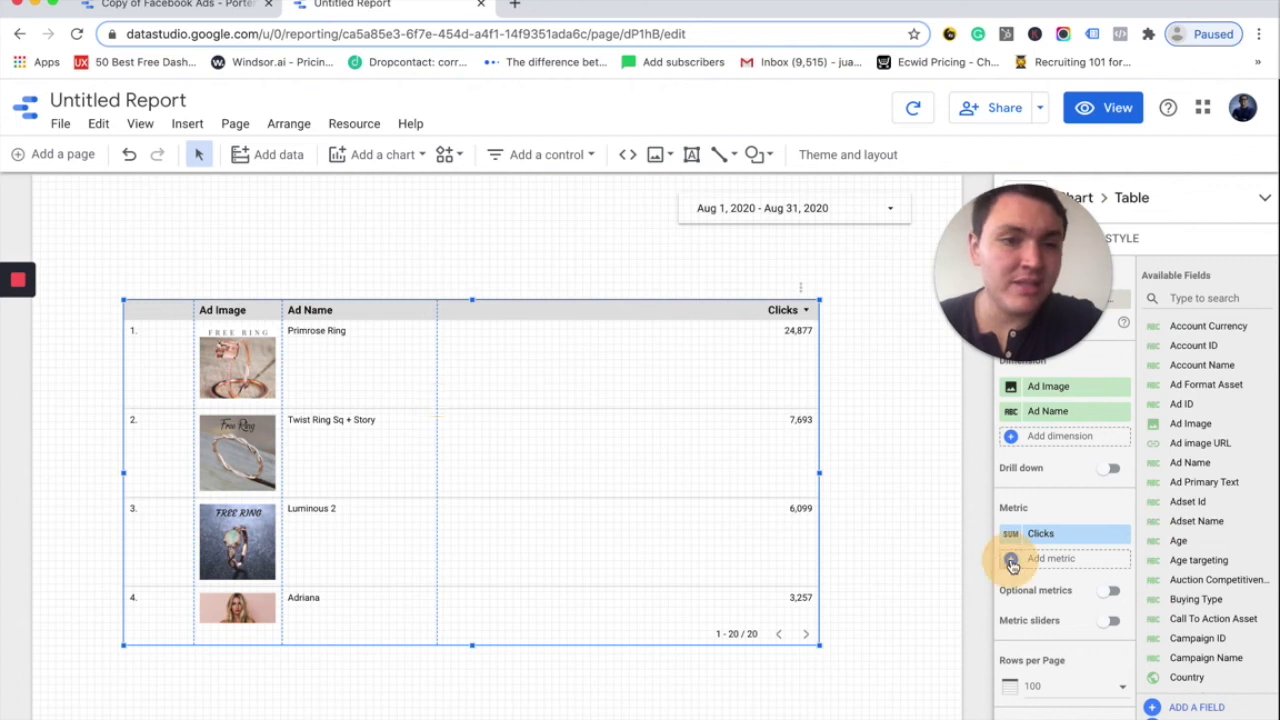
pyautogui.write('ctr')
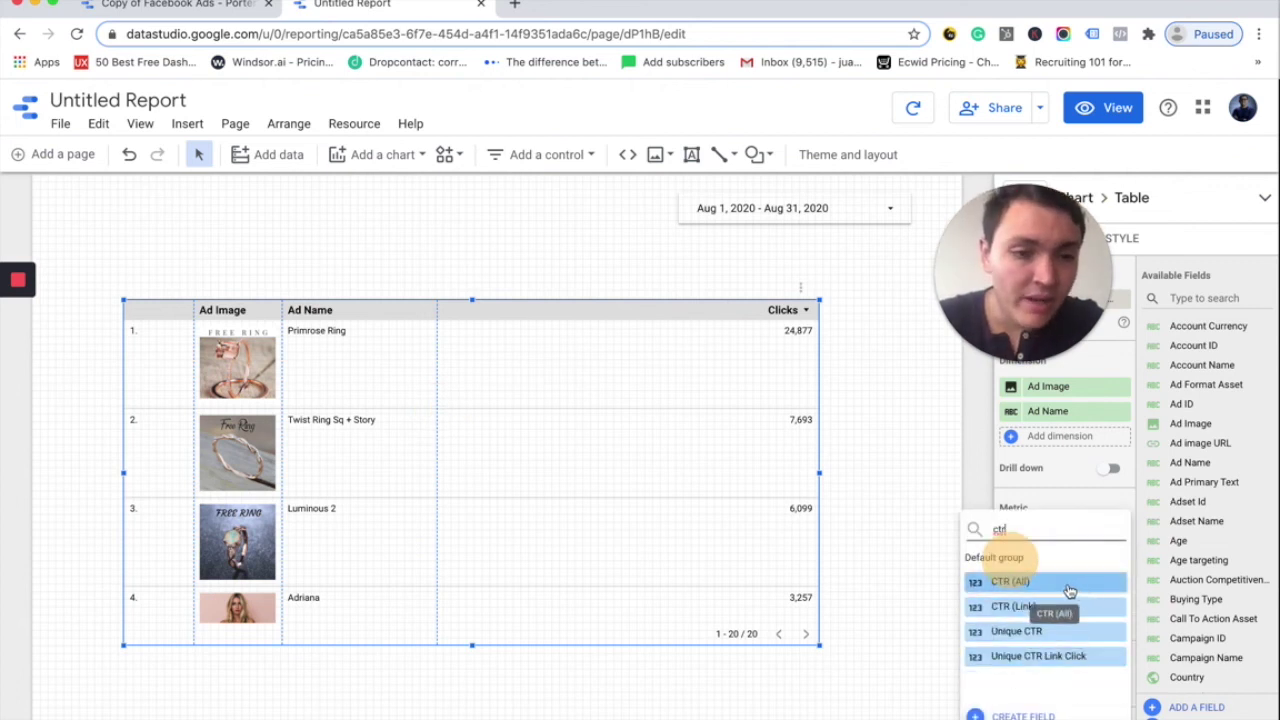
pyautogui.click(1035, 613)
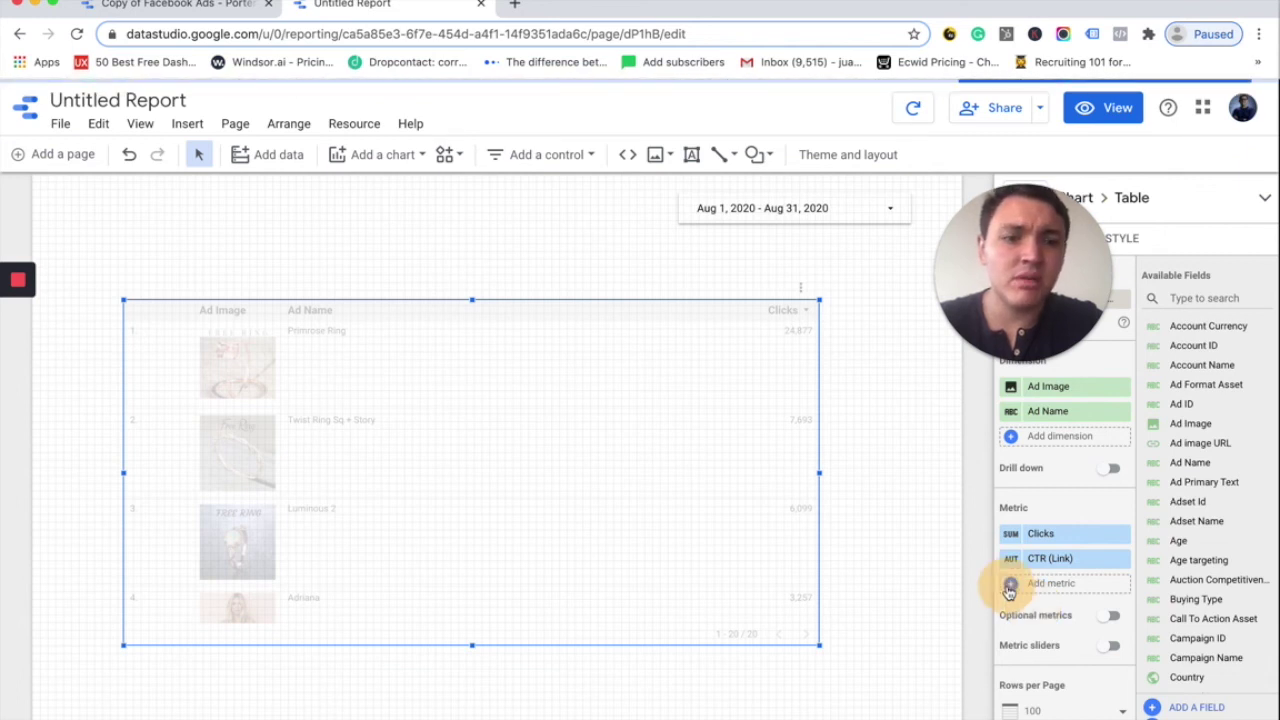
pyautogui.click(1009, 588)
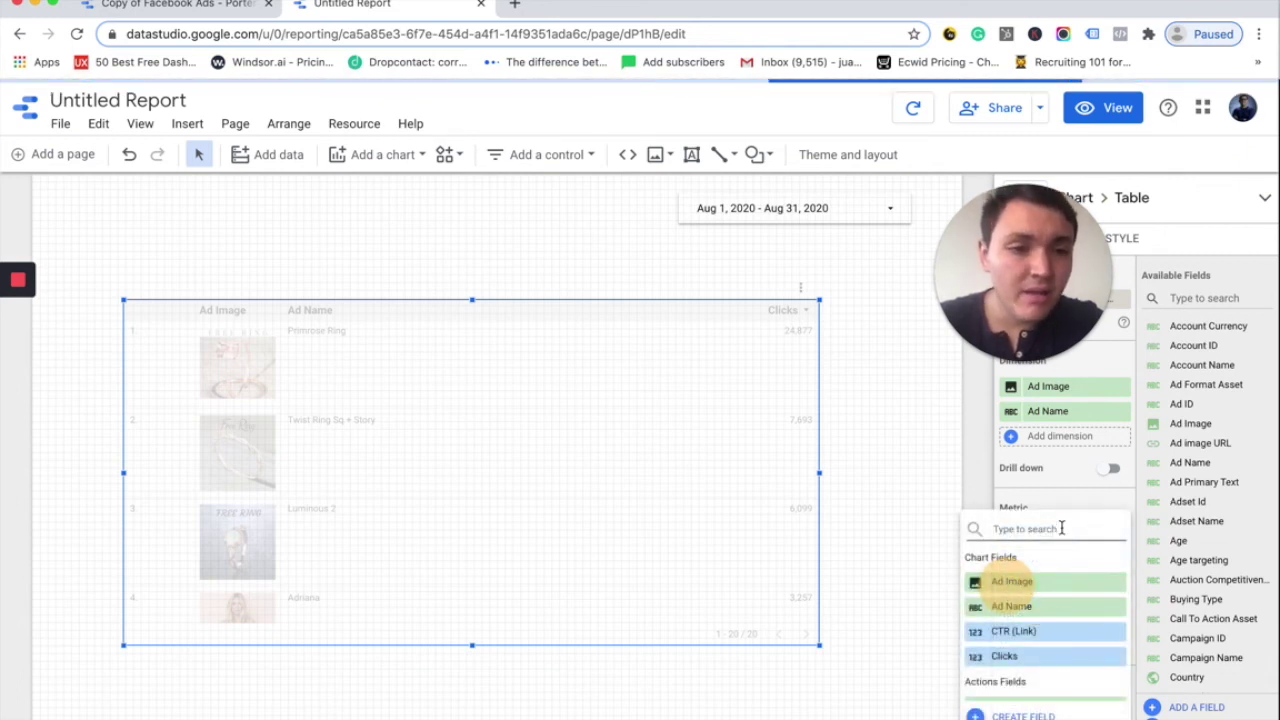
pyautogui.write('impression')
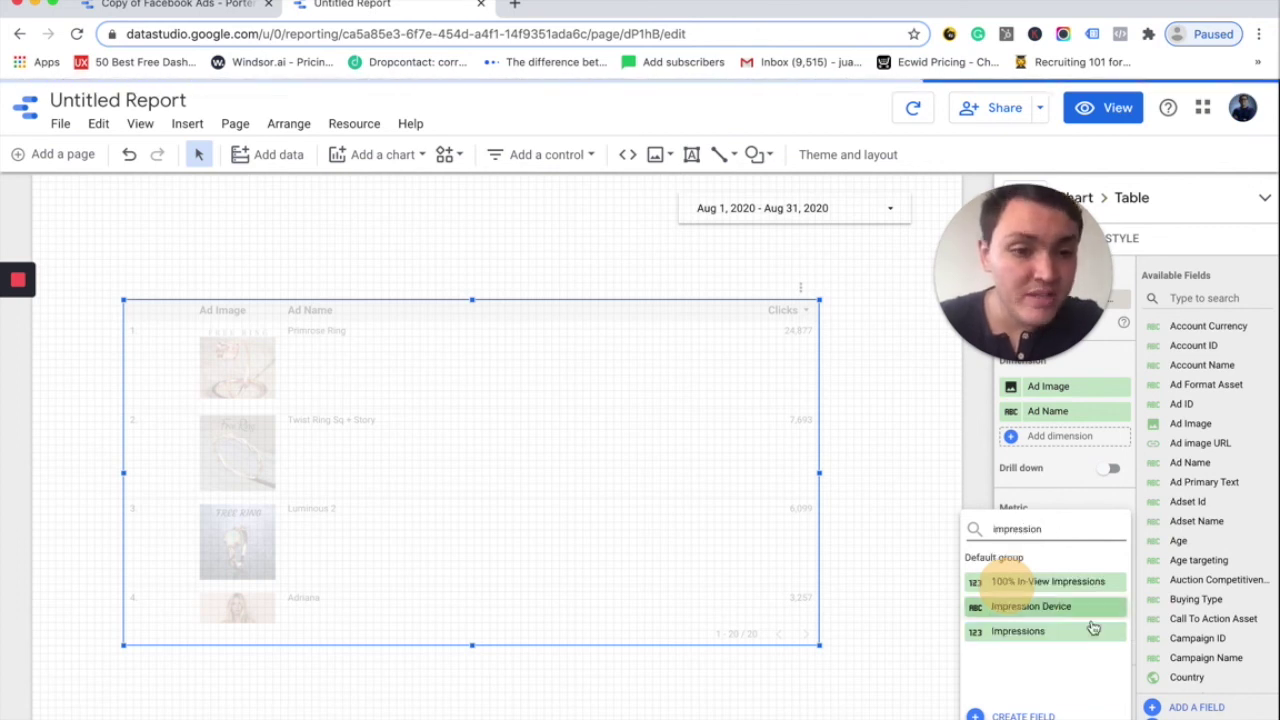
pyautogui.click(1040, 631)
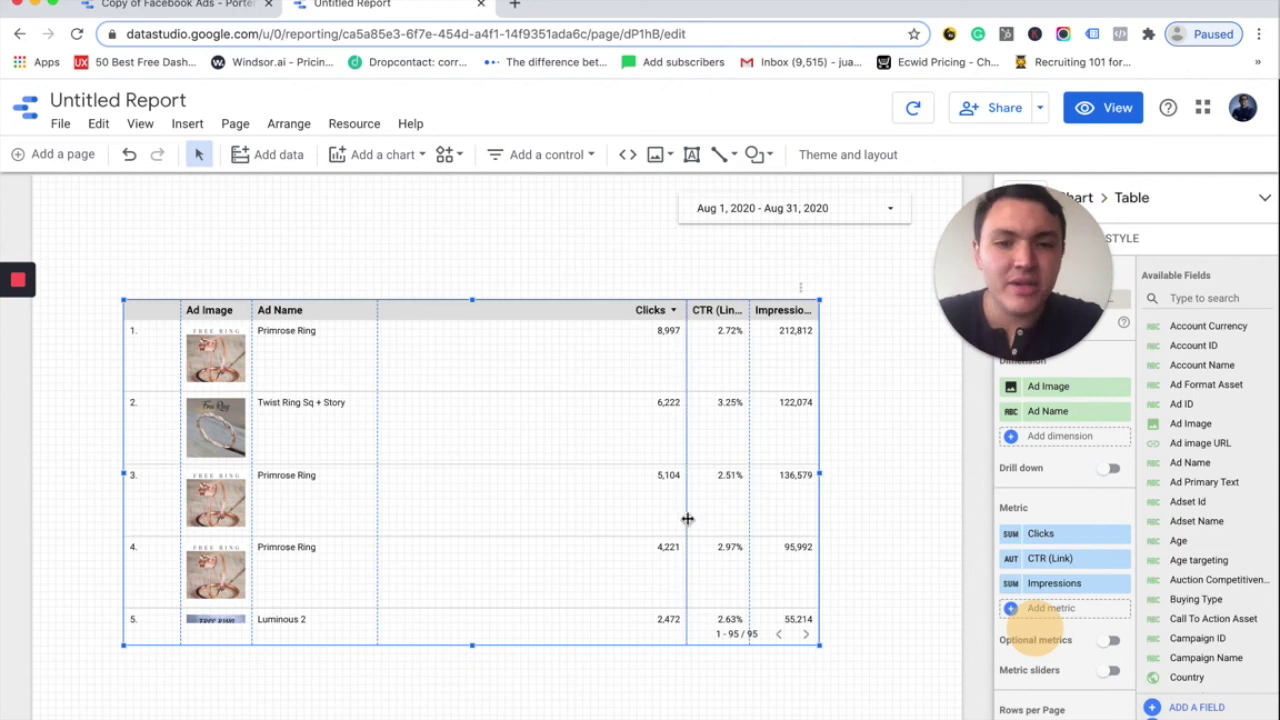
pyautogui.moveTo(687, 514); pyautogui.dragTo(577, 516)
pyautogui.moveTo(748, 500); pyautogui.dragTo(659, 494)
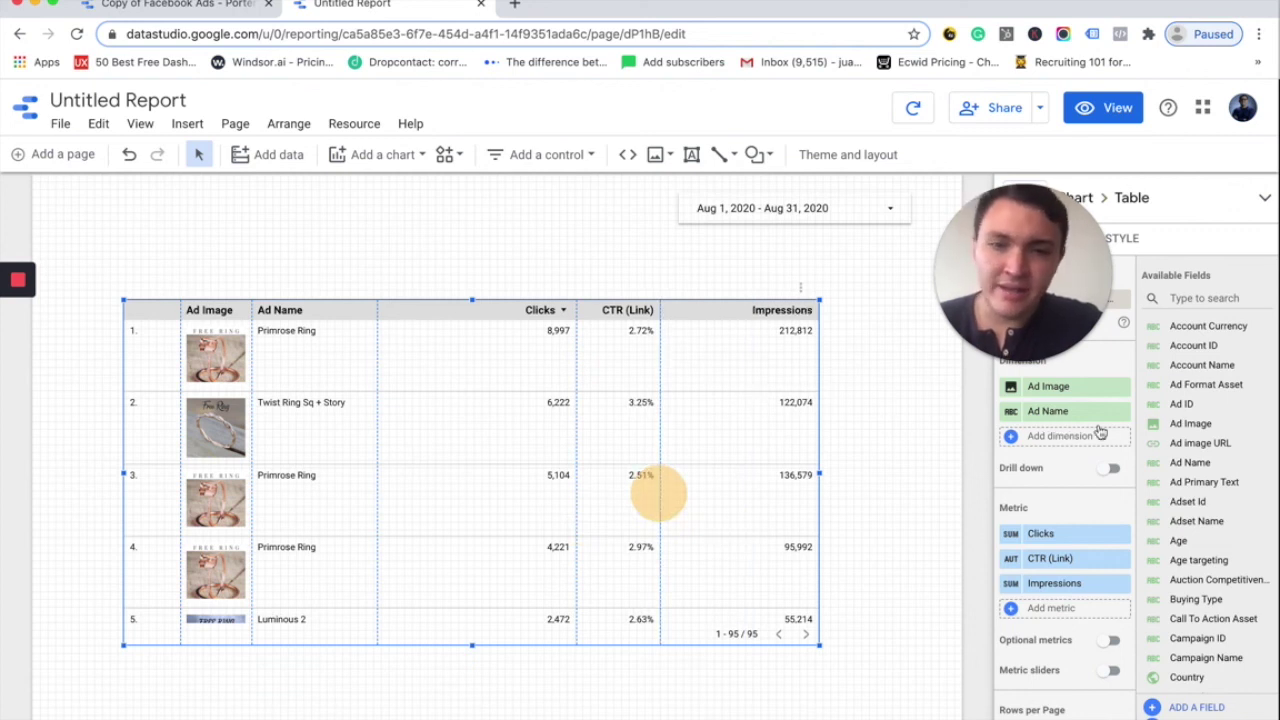
# Remove the Ad Image dimension and add Campaign Name and Adset Name dimensions
pyautogui.click(1123, 387)
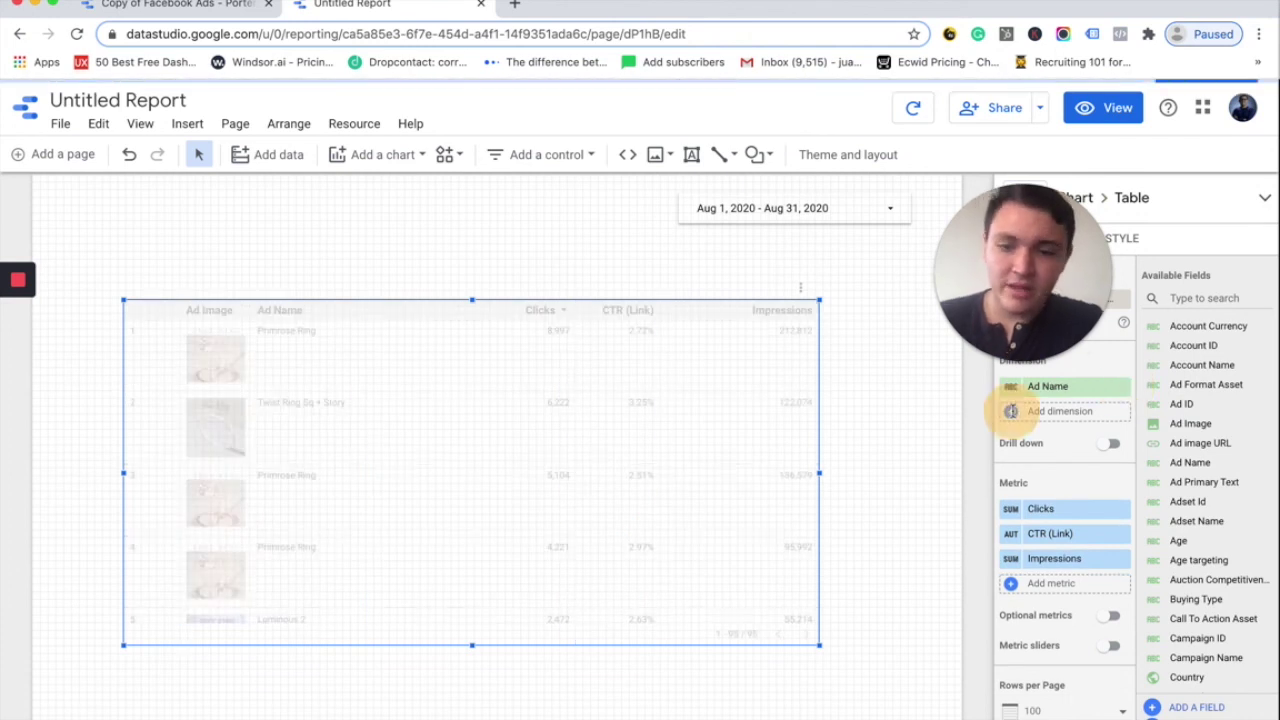
pyautogui.click(1011, 411)
pyautogui.write('carr')
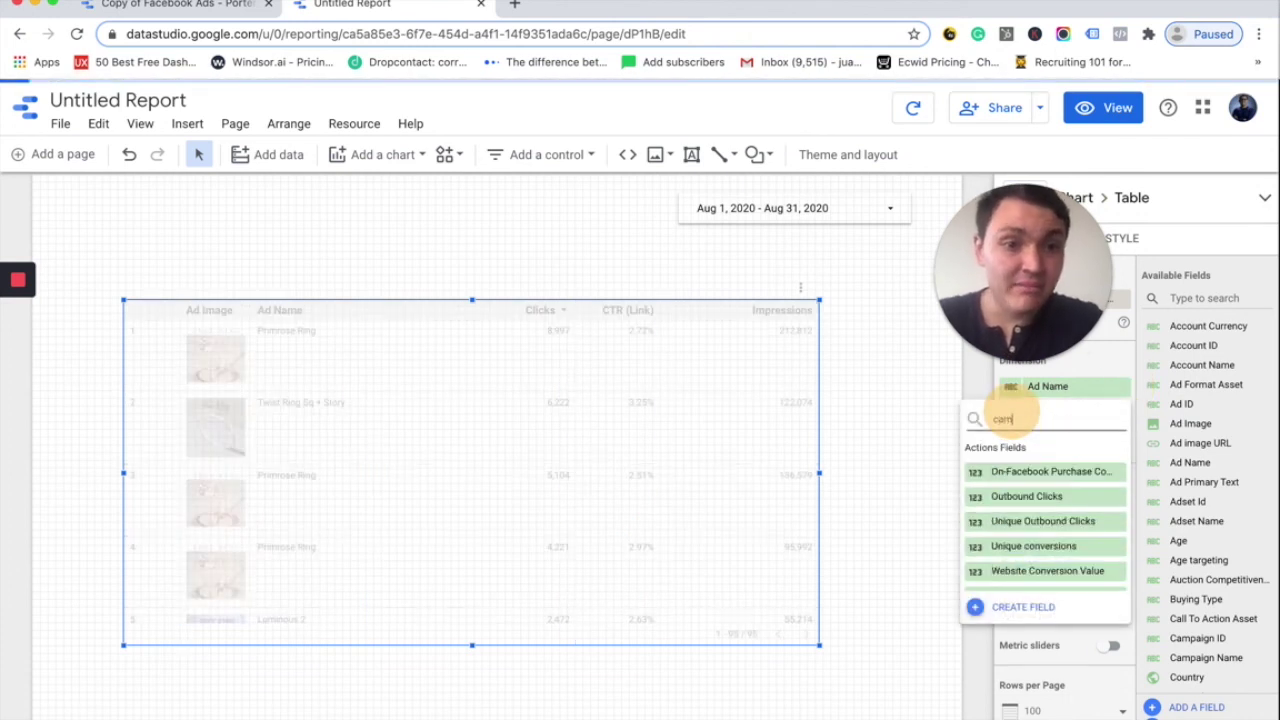
pyautogui.press('BackSpace')
pyautogui.press('BackSpace')
pyautogui.write('mpai')
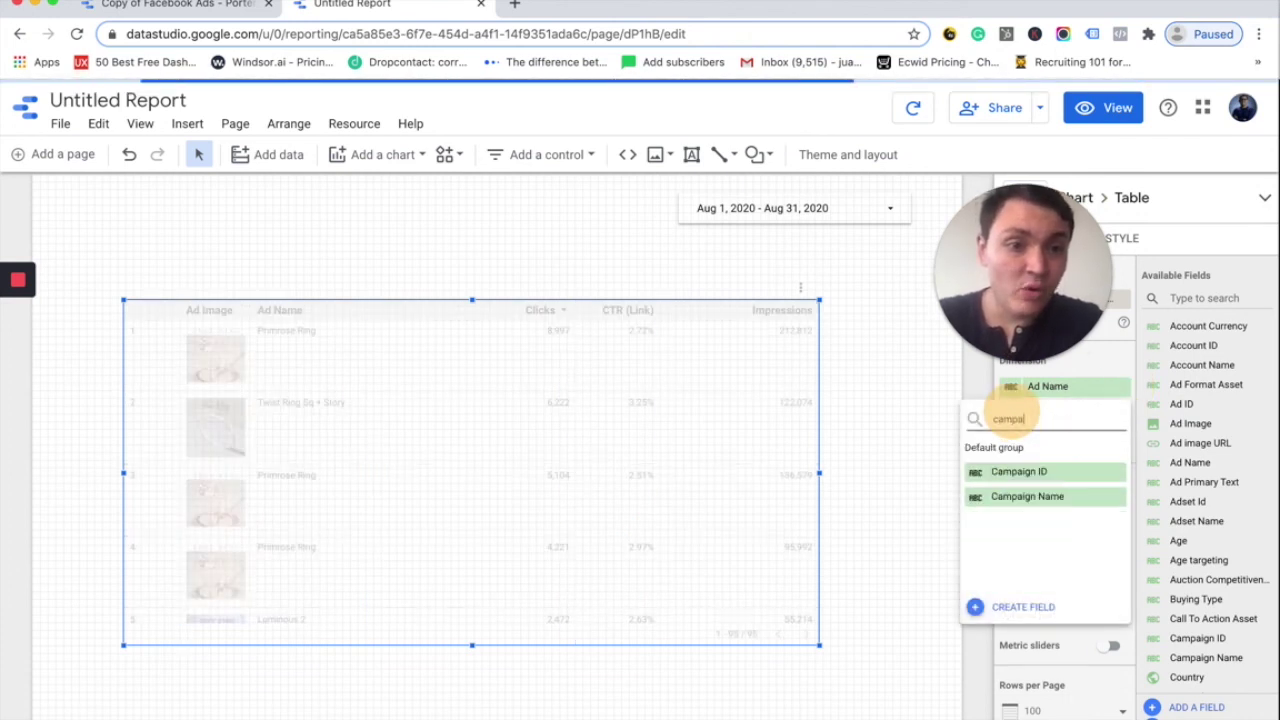
pyautogui.click(1020, 494)
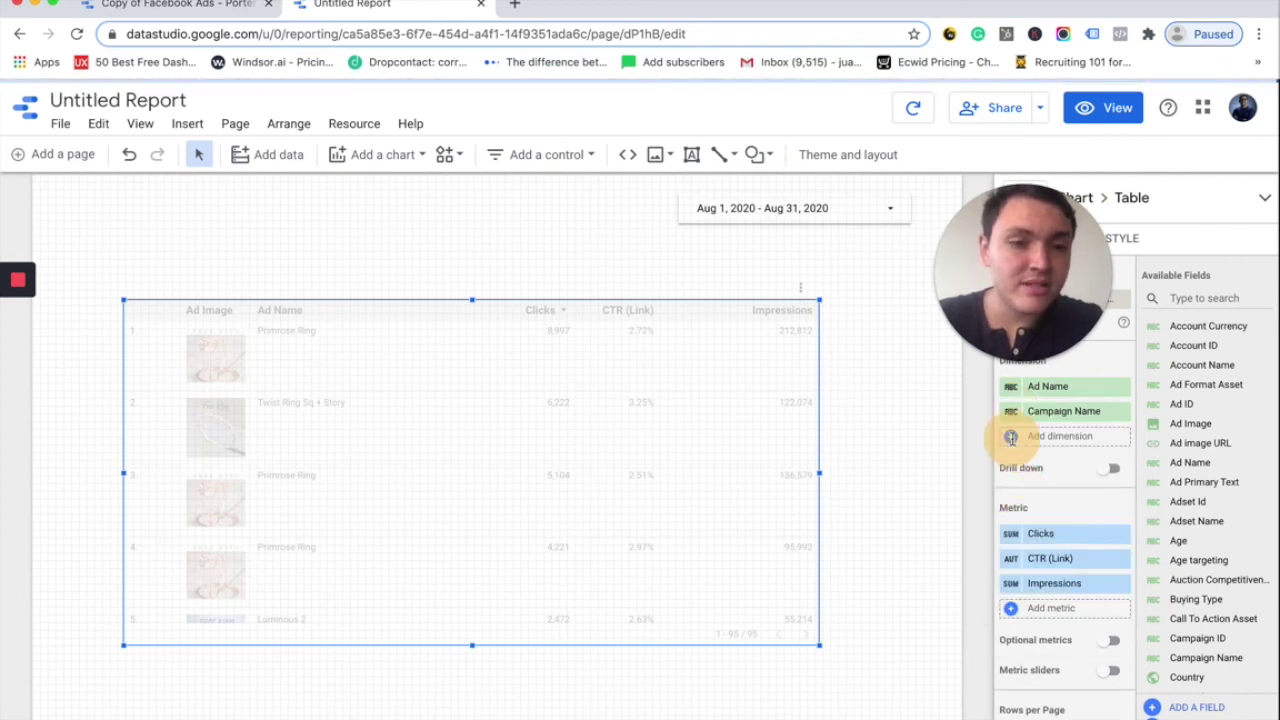
pyautogui.click(1011, 437)
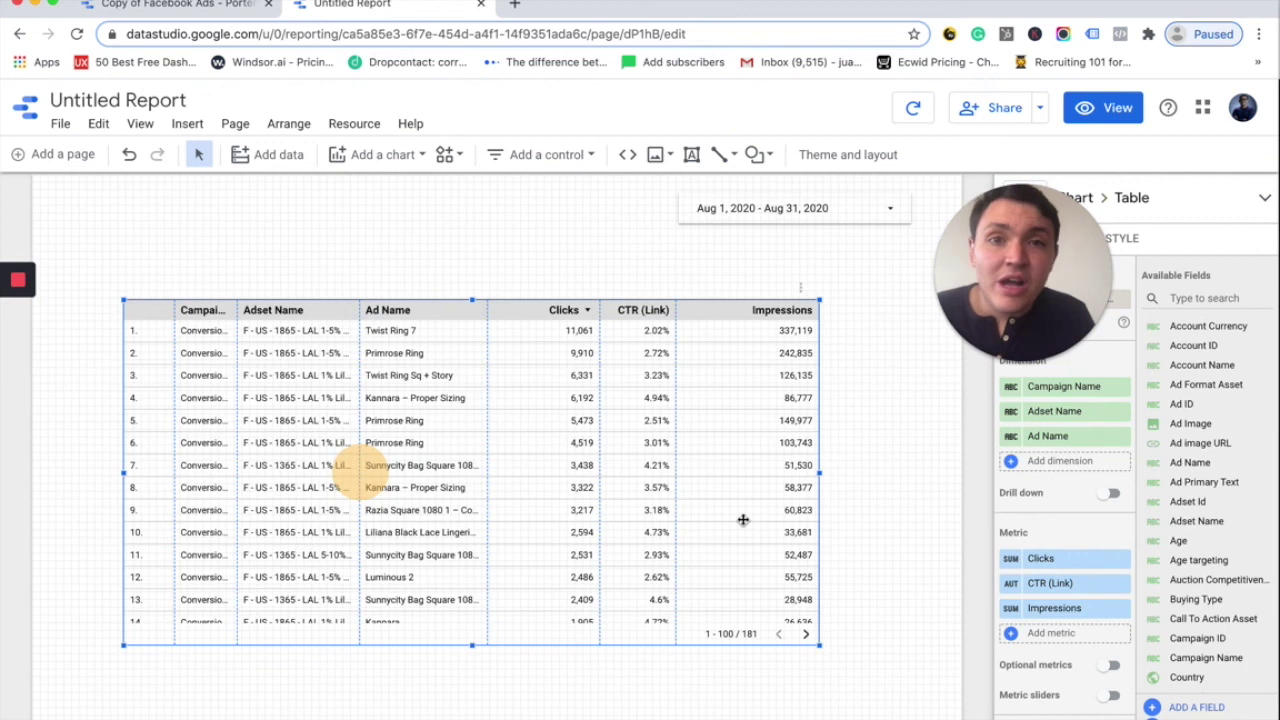